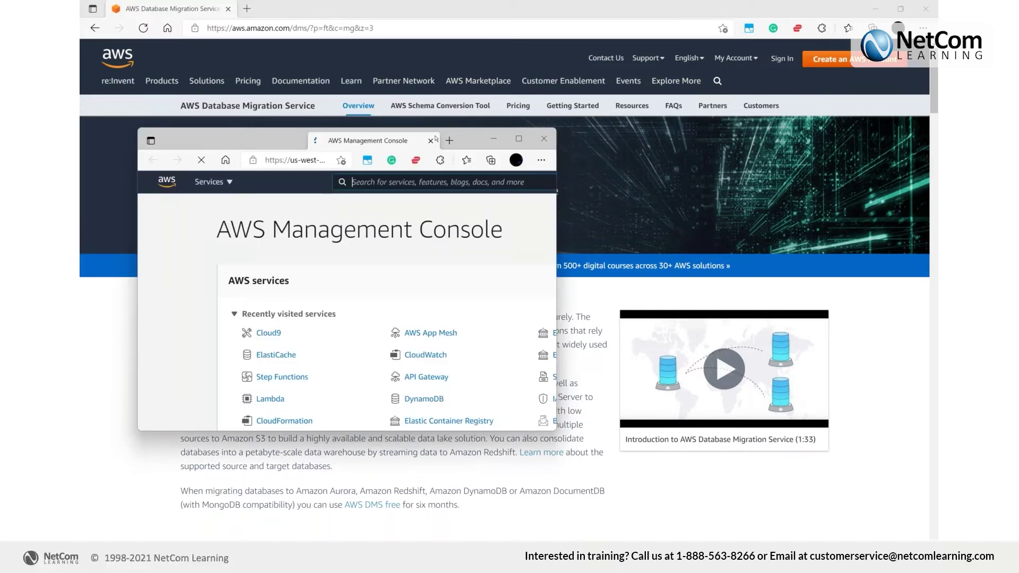
Maximize the browser window showing the AWS Management Console home page
{"action": "double_click", "coordinate": [435, 139]}
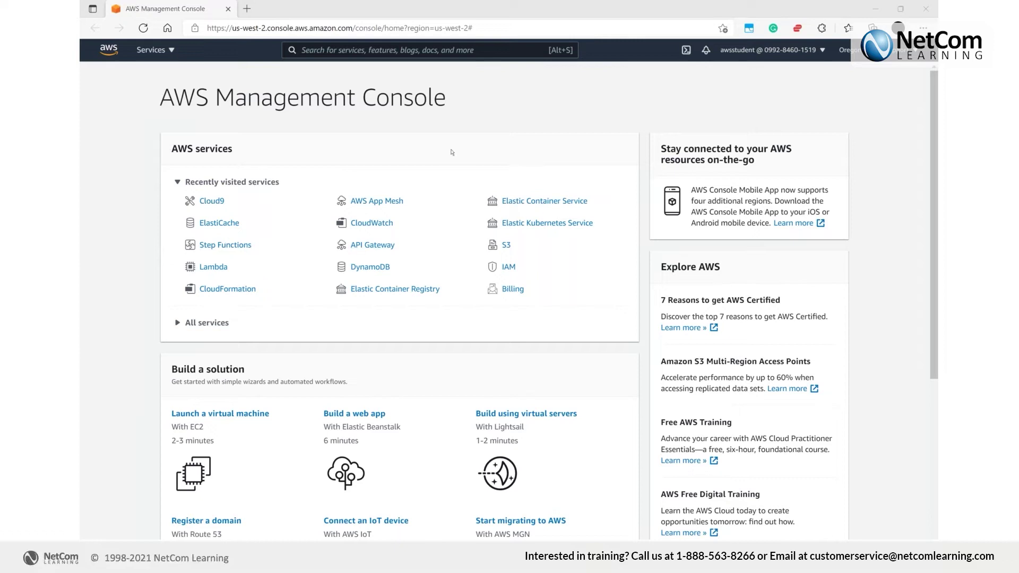
Open EC2 from the console search and select Lab Instance with the instance filter cleared
{"action": "left_click", "coordinate": [368, 50]}
{"action": "type", "text": "e"}
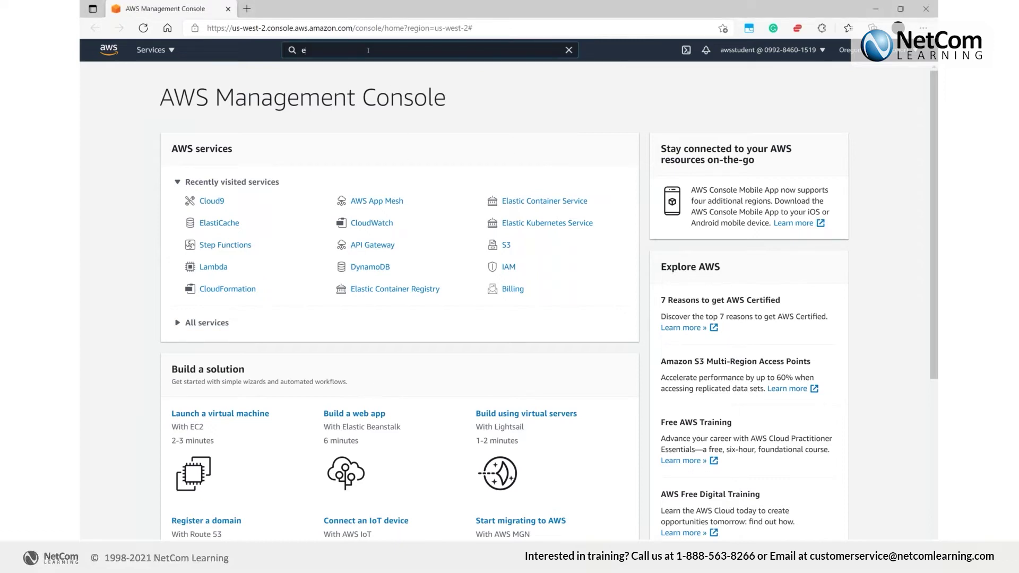
{"action": "type", "text": "2"}
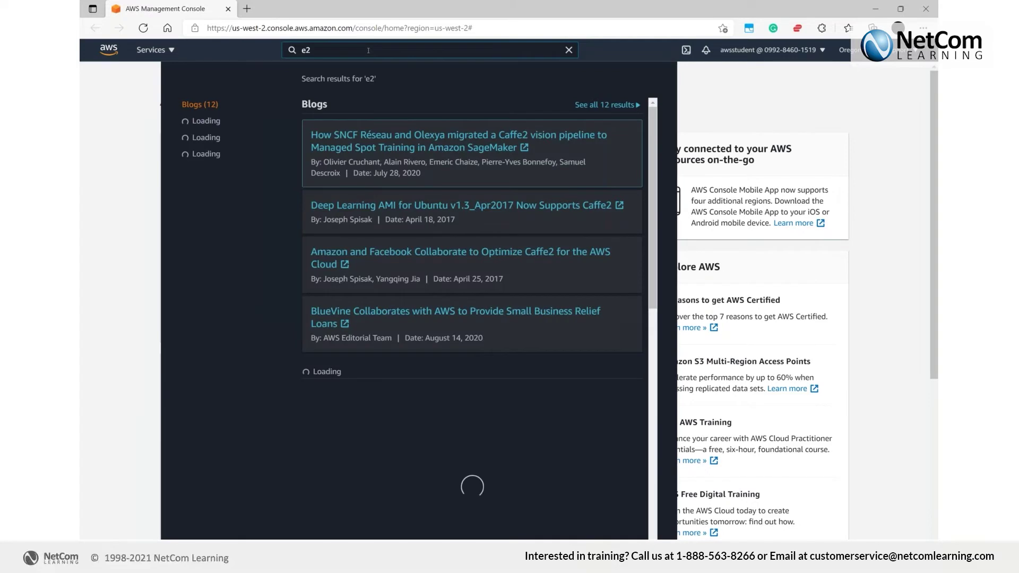
{"action": "key", "text": "BackSpace"}
{"action": "type", "text": "c2"}
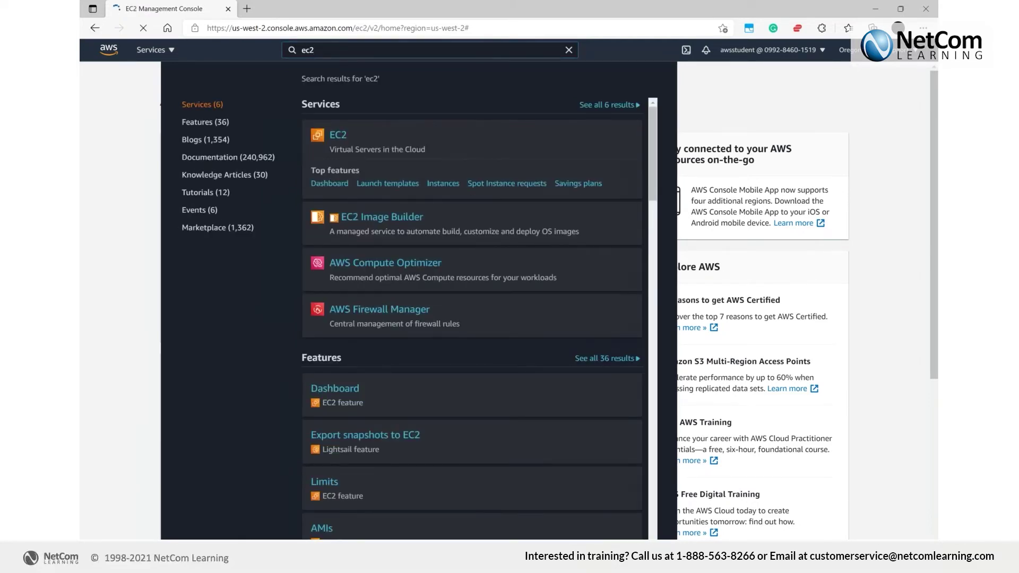
{"action": "left_click", "coordinate": [340, 135]}
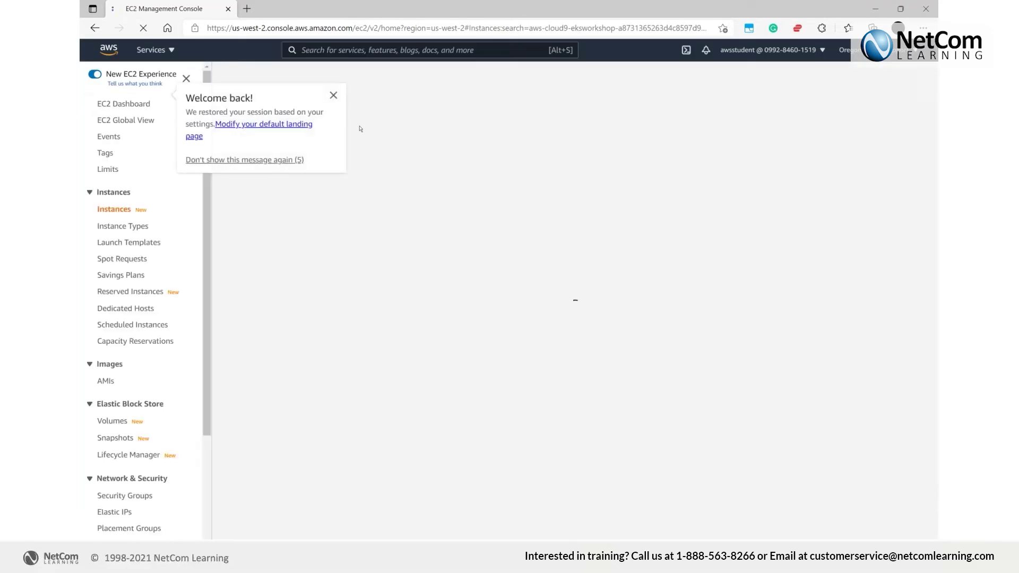
{"action": "left_click", "coordinate": [333, 96]}
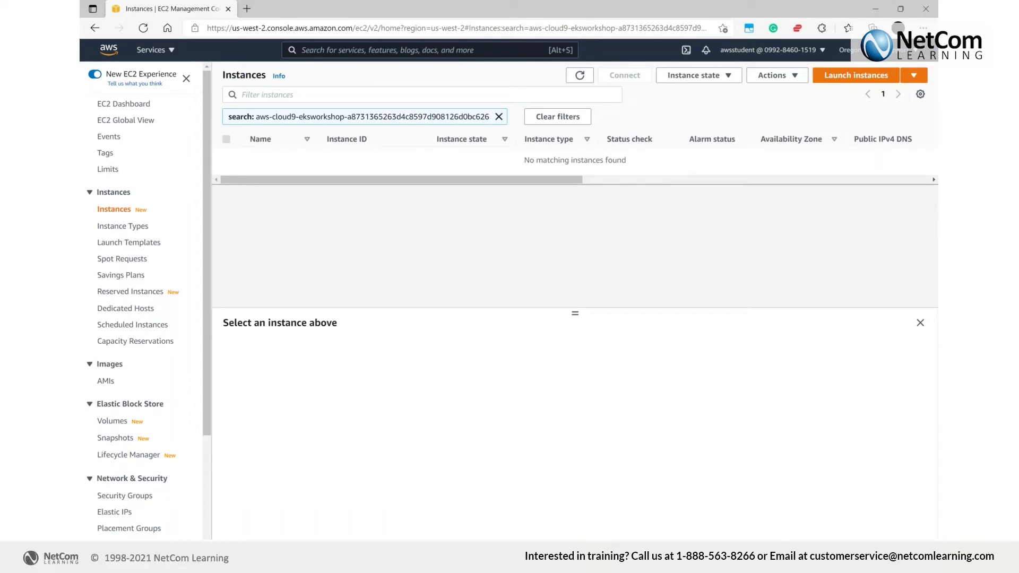
{"action": "left_click", "coordinate": [499, 117]}
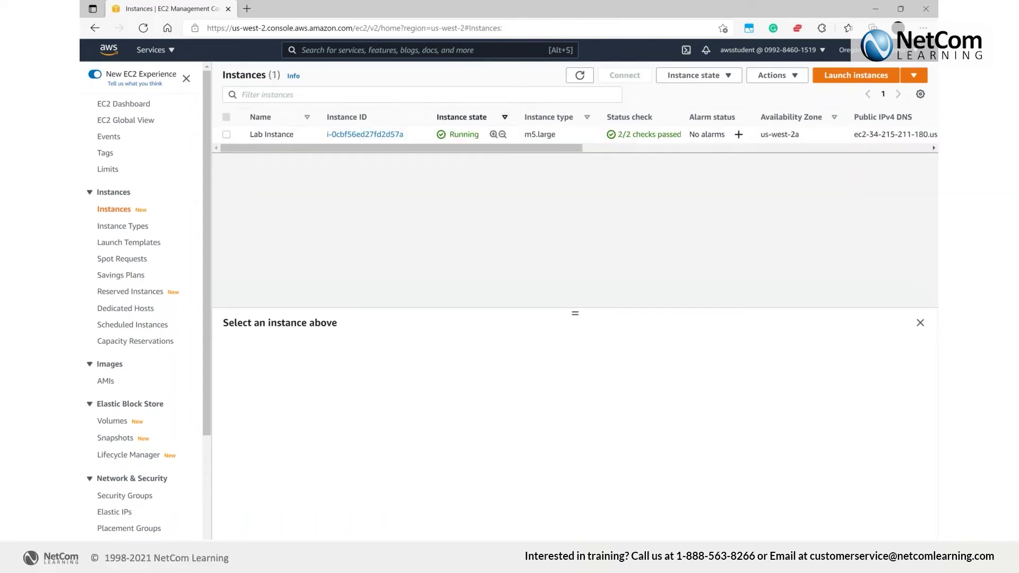
{"action": "left_click", "coordinate": [226, 135]}
Download and open Lab Instance.rdp via RDP client, and copy the Administrator user name
{"action": "left_click", "coordinate": [624, 75]}
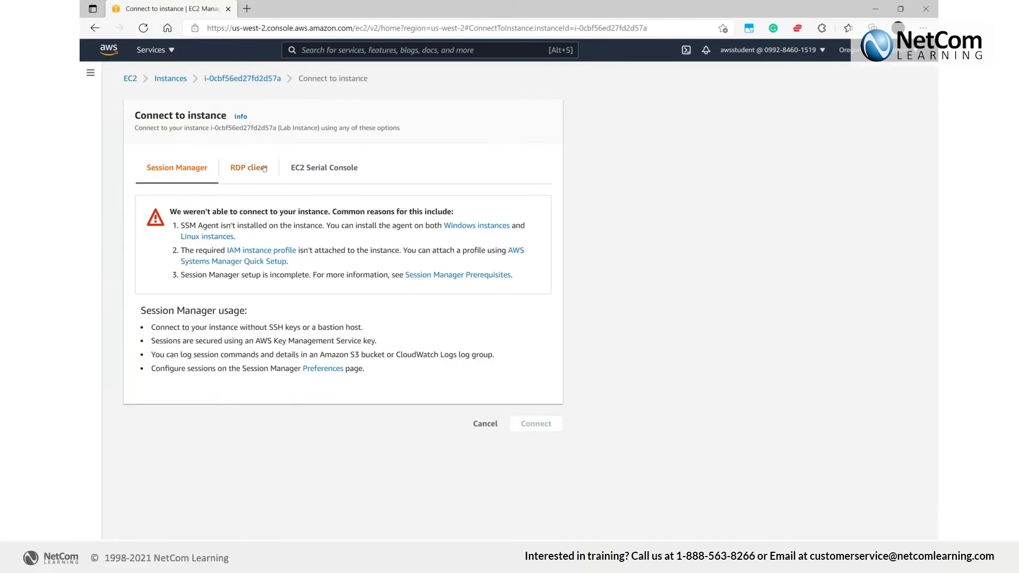
{"action": "left_click", "coordinate": [249, 167]}
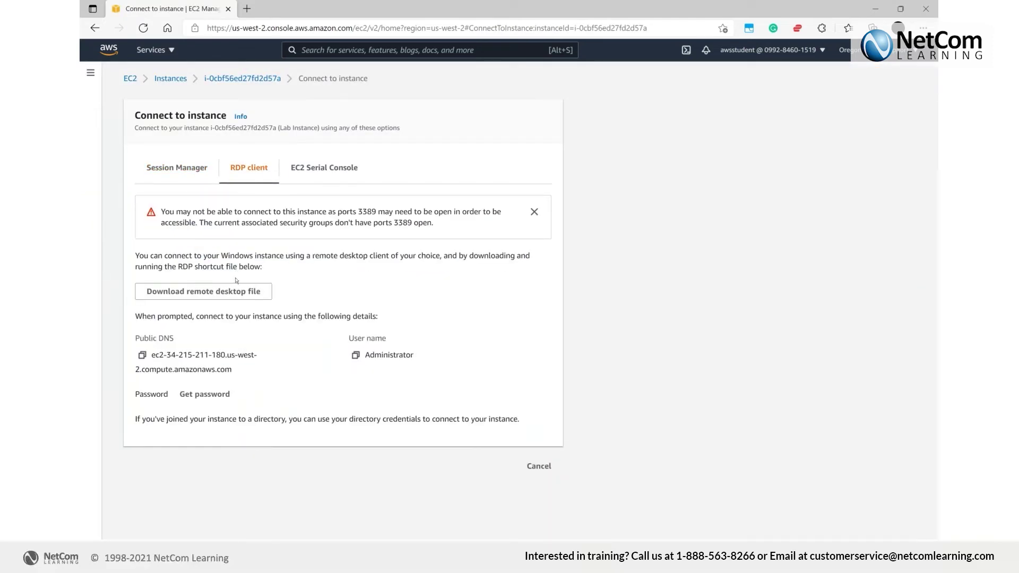
{"action": "left_click", "coordinate": [237, 292]}
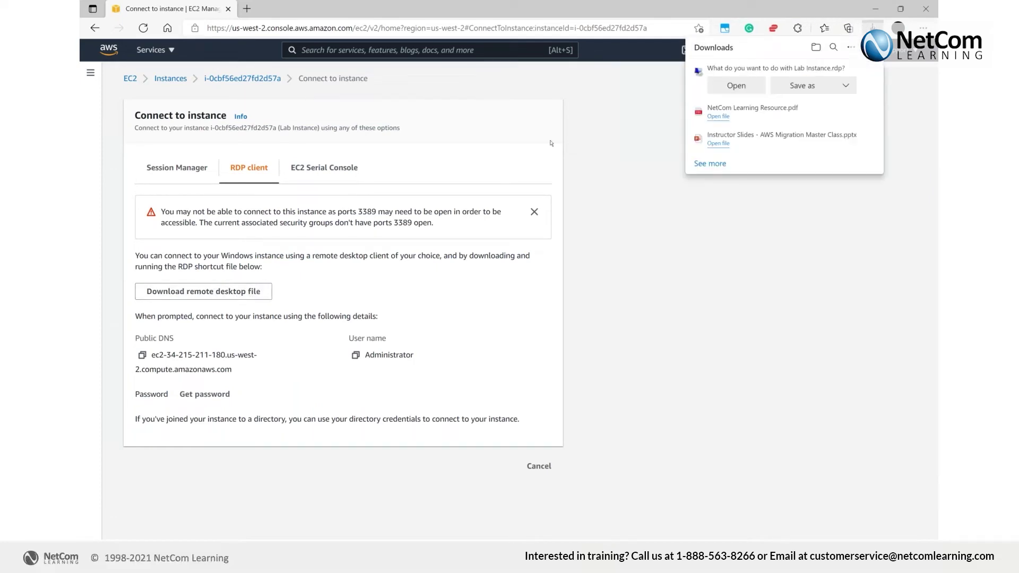
{"action": "left_click", "coordinate": [736, 86]}
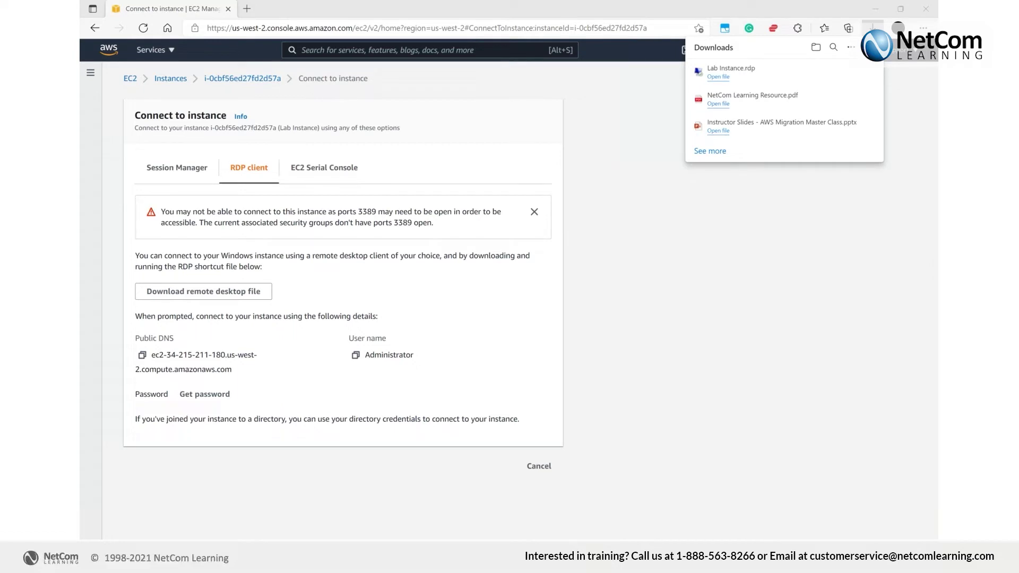
{"action": "left_click", "coordinate": [356, 355]}
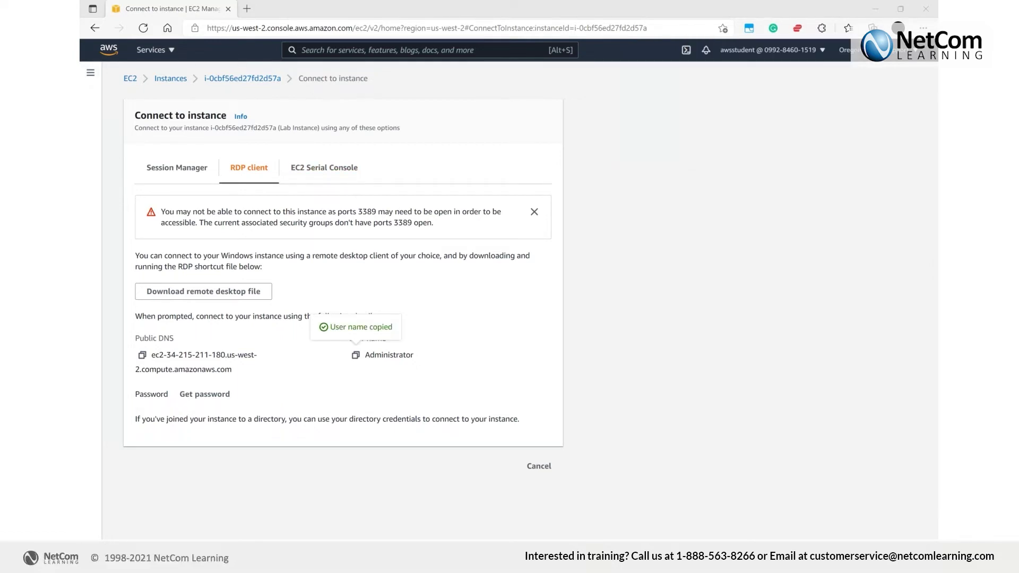
{"action": "key", "text": "ctrl+j"}
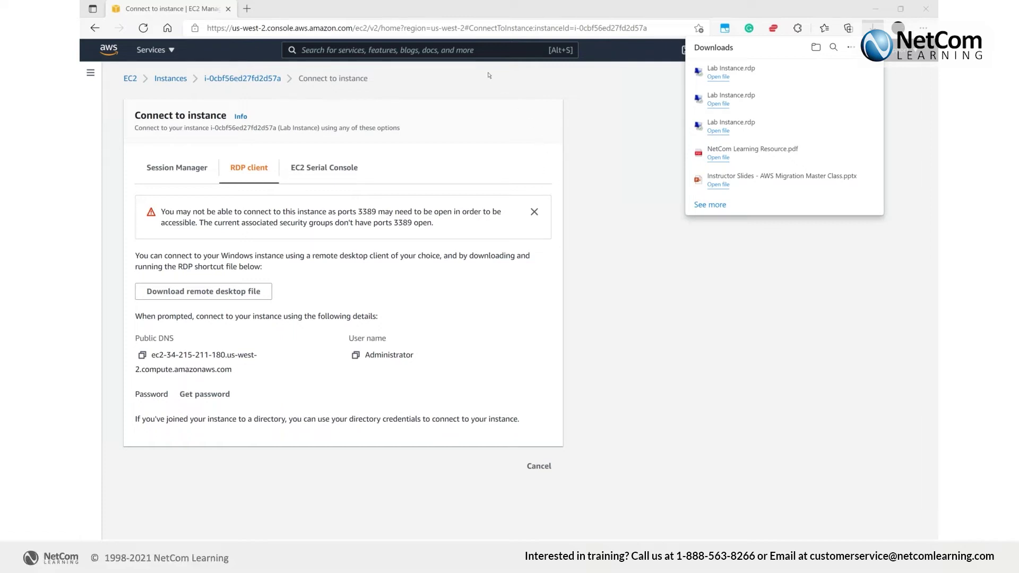
Find Database Migration Service with a 'dms' search and start a new replication instance
{"action": "left_click", "coordinate": [476, 48]}
{"action": "type", "text": "a"}
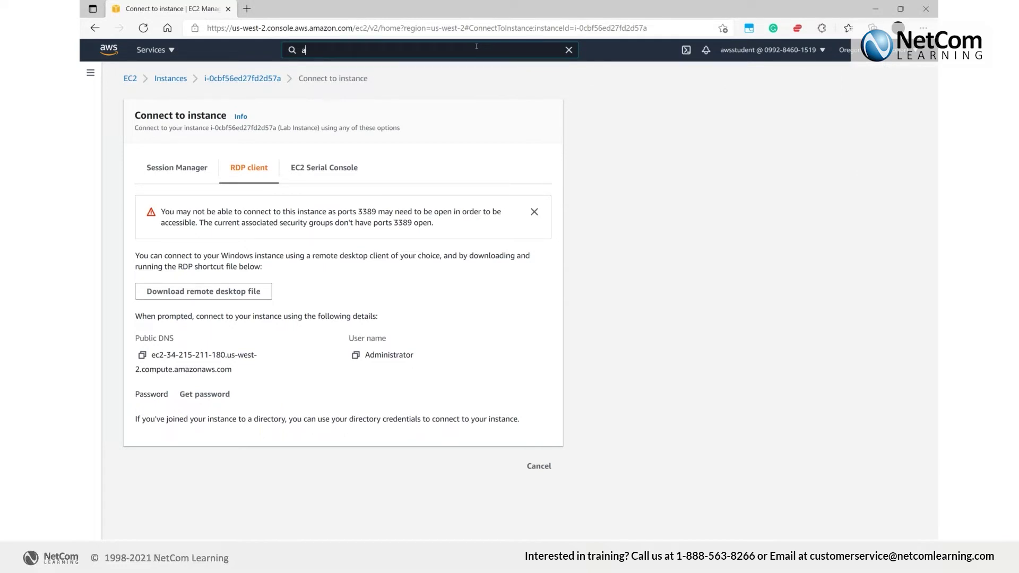
{"action": "type", "text": "ds"}
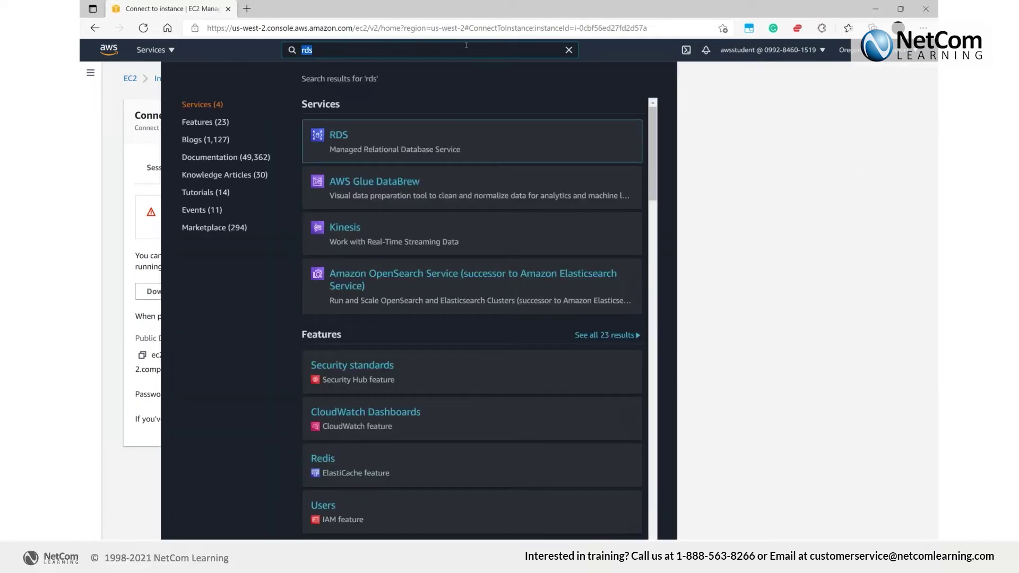
{"action": "type", "text": "dms"}
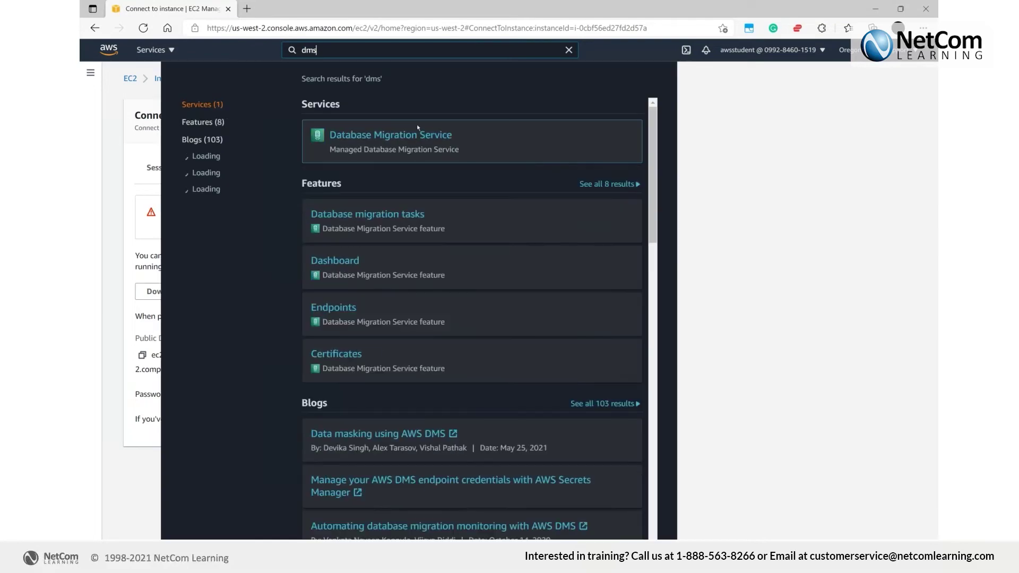
{"action": "left_click", "coordinate": [418, 139]}
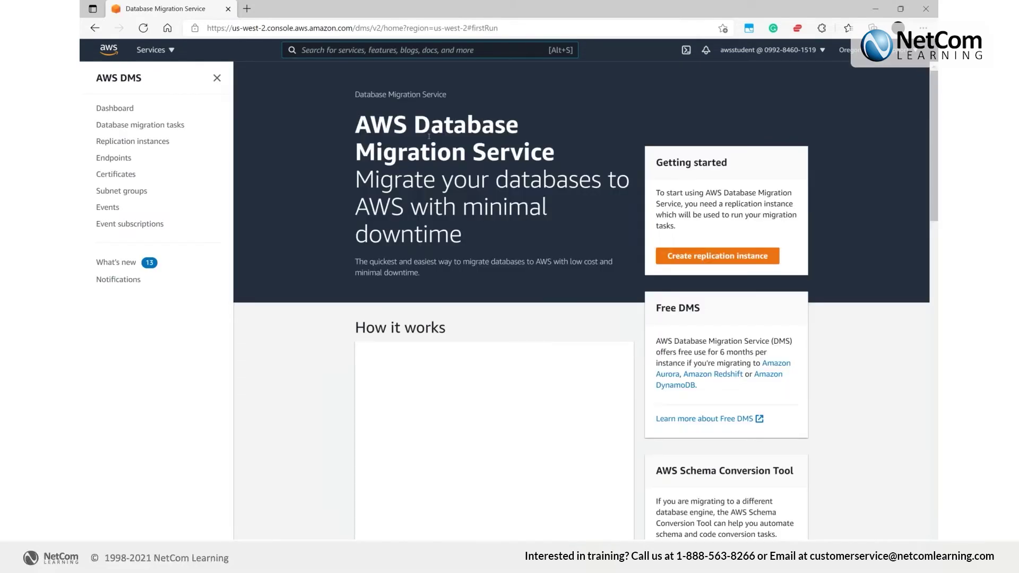
{"action": "left_click", "coordinate": [682, 259]}
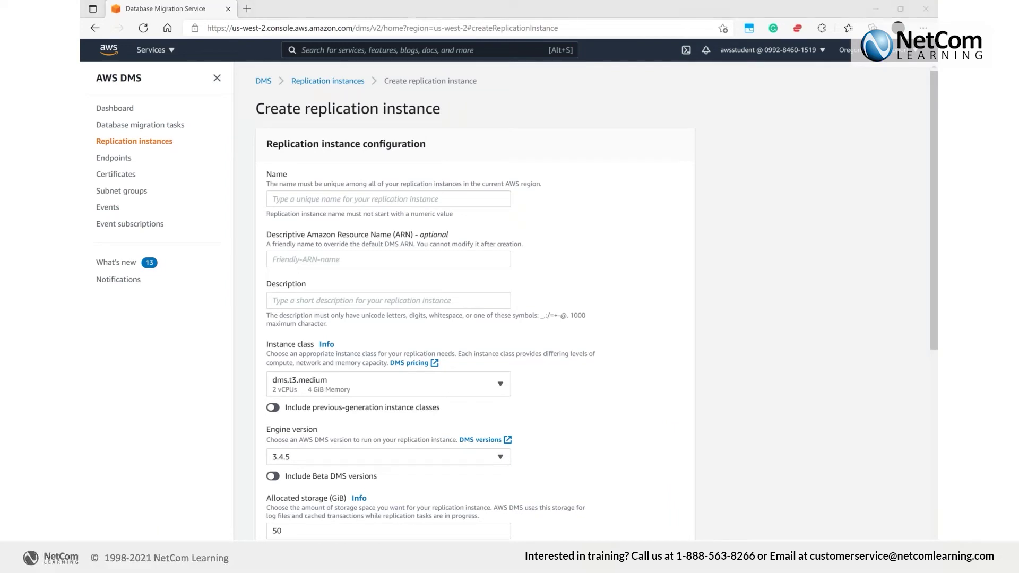
Name the replication instance replicationInstance, give it the same description, and use dms.t3.micro
{"action": "left_click", "coordinate": [417, 197]}
{"action": "key", "text": "ctrl+v"}
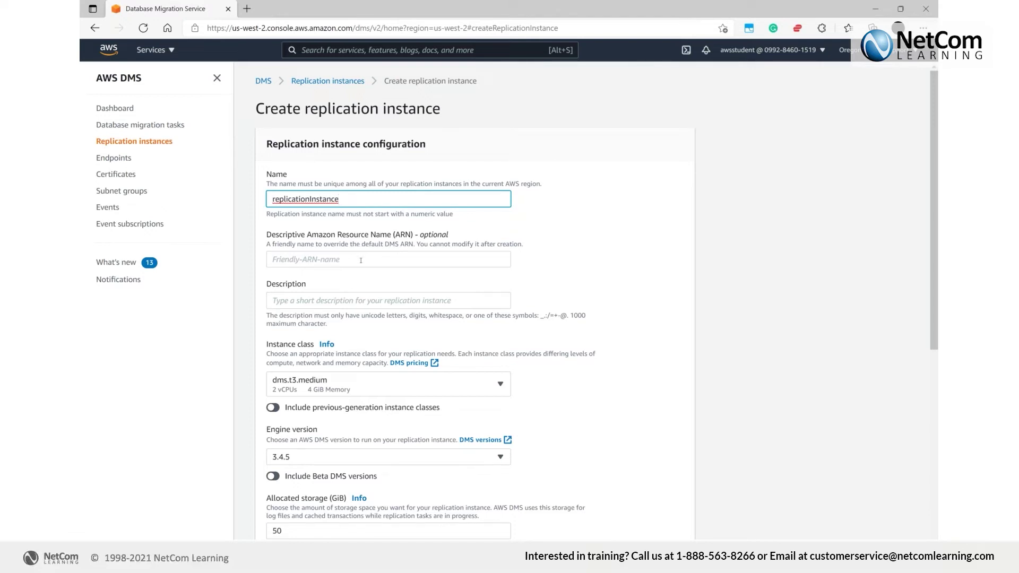
{"action": "left_click", "coordinate": [350, 303]}
{"action": "key", "text": "ctrl+v"}
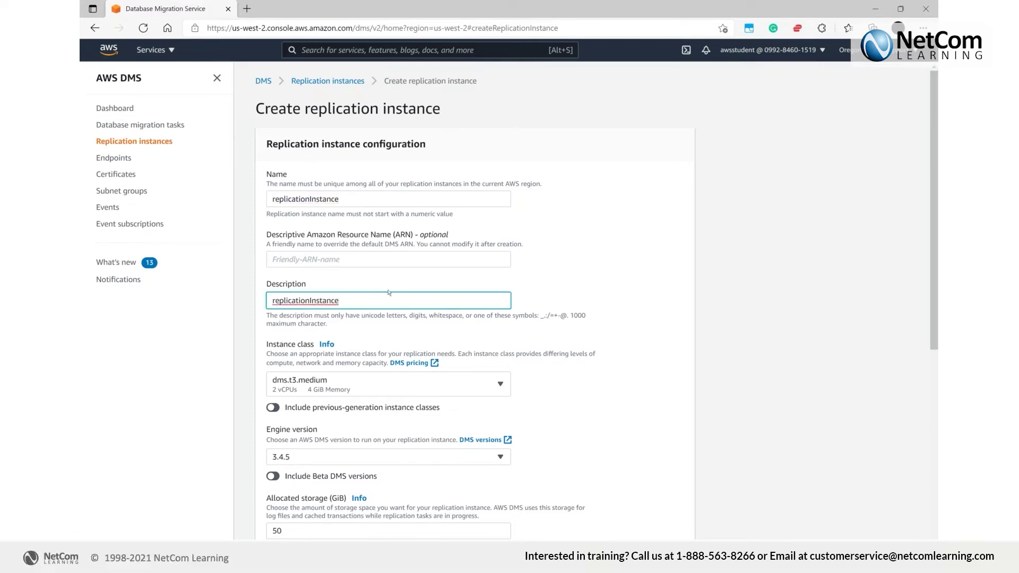
{"action": "scroll", "coordinate": [388, 293], "scroll_direction": "down", "scroll_amount": 1}
{"action": "scroll", "coordinate": [388, 293], "scroll_direction": "down", "scroll_amount": 3}
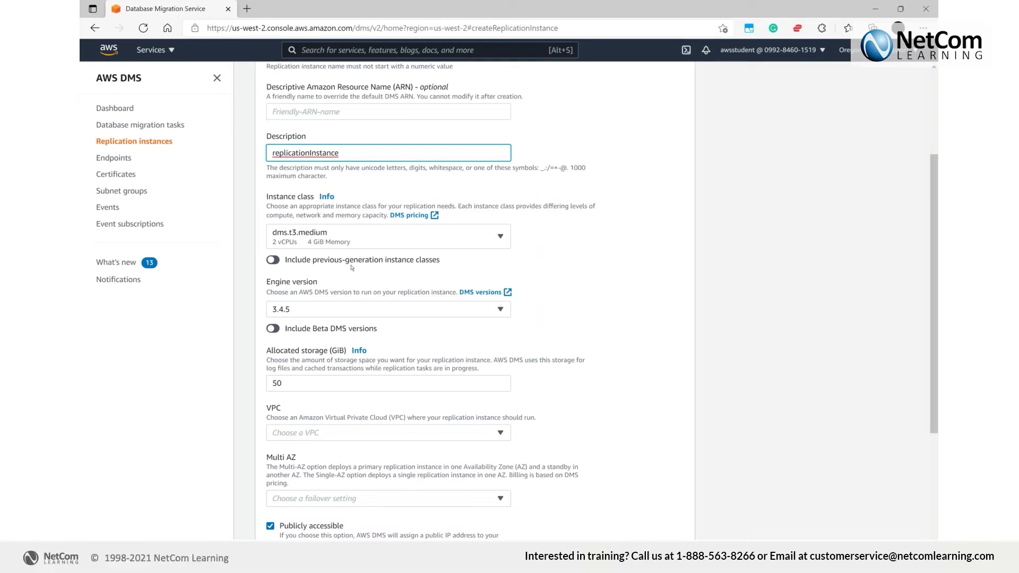
{"action": "left_click", "coordinate": [324, 238]}
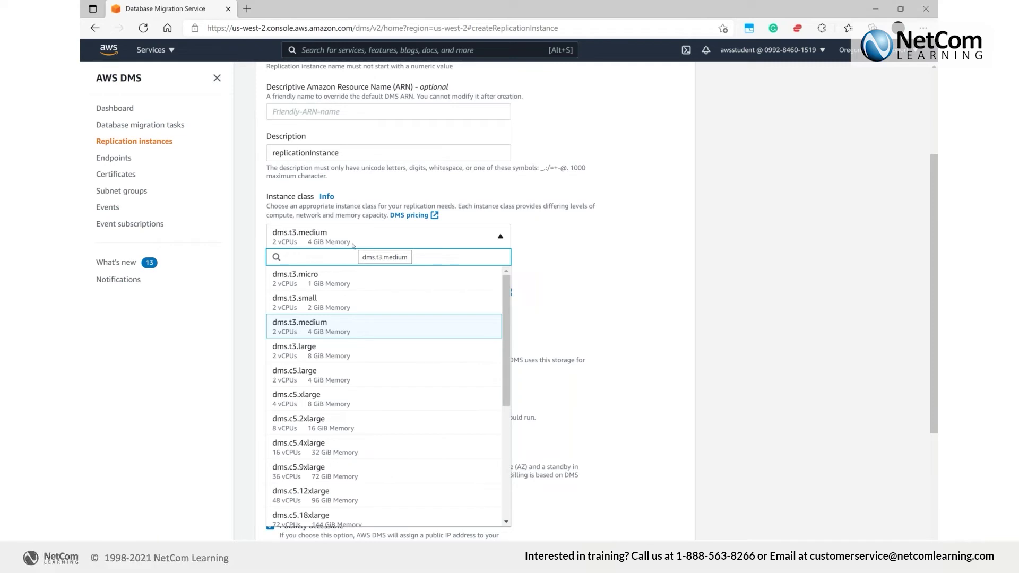
{"action": "left_click", "coordinate": [329, 280]}
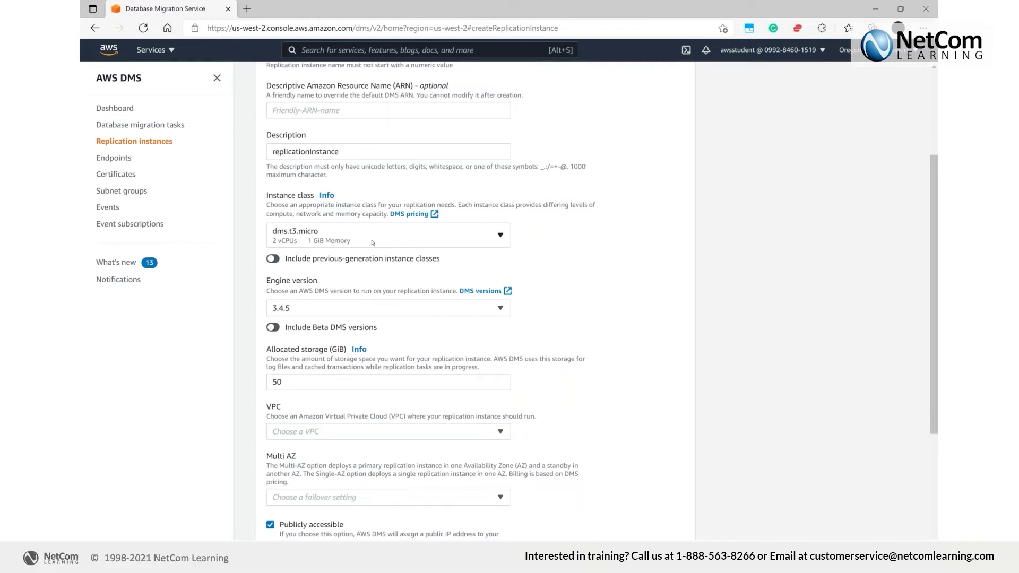
Place the instance in Lab-VPC as a single-AZ dev/test workload, not publicly accessible
{"action": "scroll", "coordinate": [372, 242], "scroll_direction": "down", "scroll_amount": 1}
{"action": "left_click", "coordinate": [371, 359]}
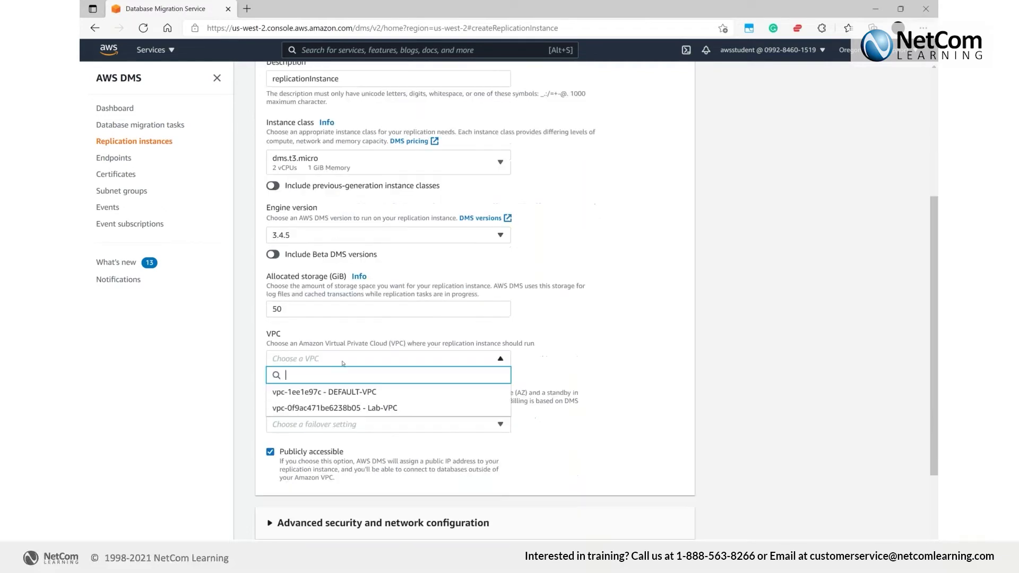
{"action": "left_click", "coordinate": [327, 407]}
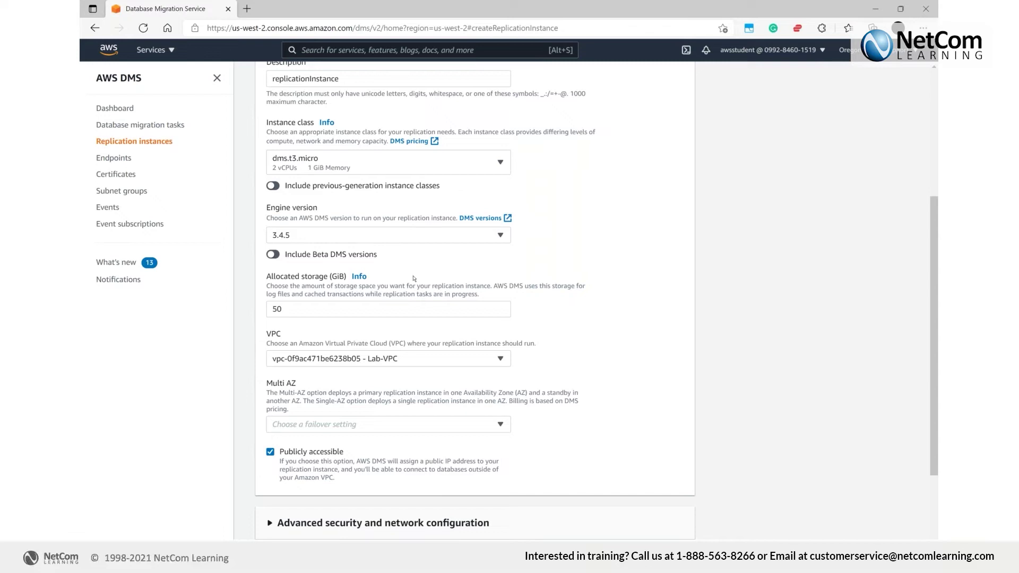
{"action": "scroll", "coordinate": [425, 263], "scroll_direction": "down", "scroll_amount": 1}
{"action": "scroll", "coordinate": [373, 354], "scroll_direction": "down", "scroll_amount": 1}
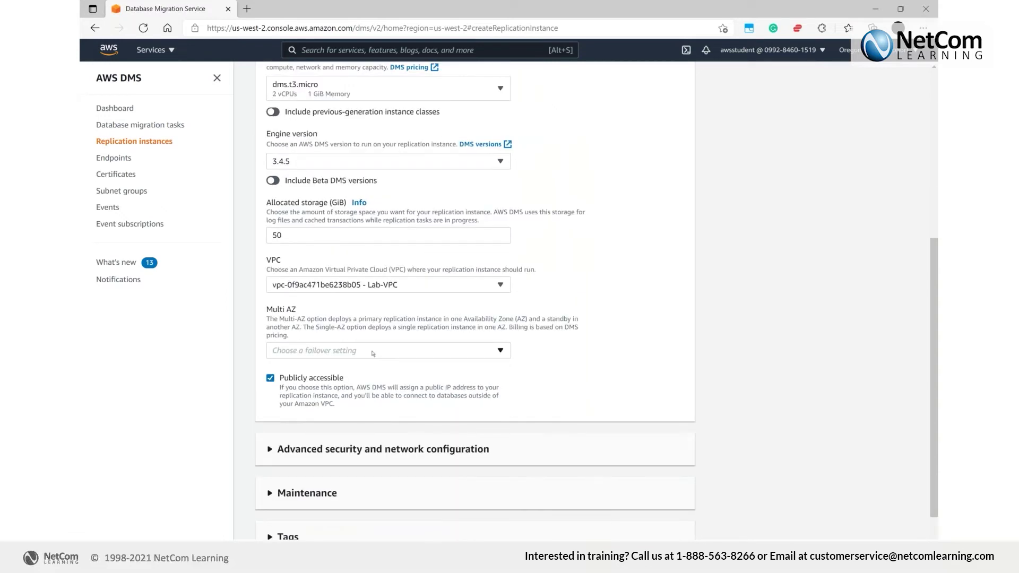
{"action": "left_click", "coordinate": [378, 352]}
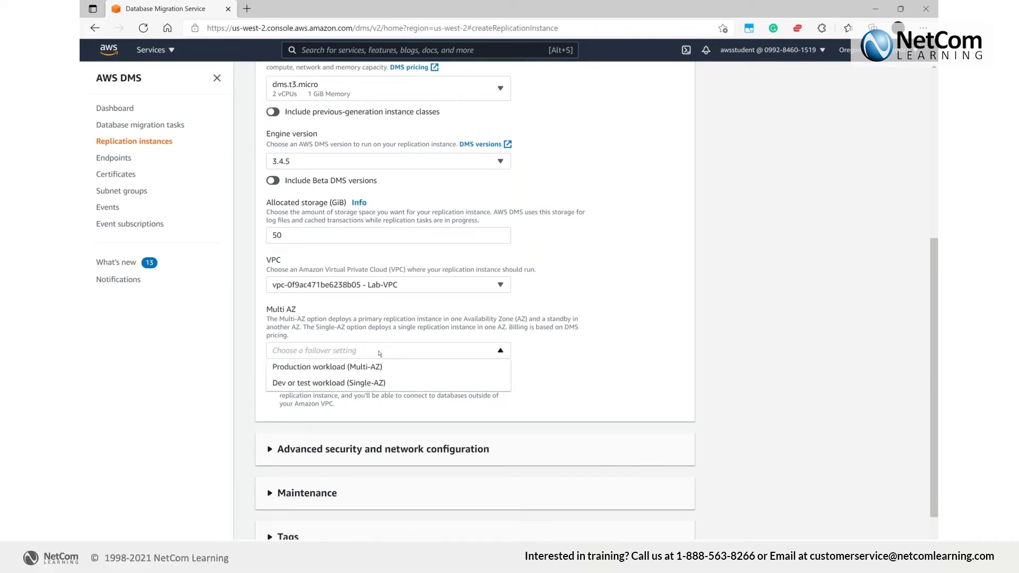
{"action": "left_click", "coordinate": [375, 383]}
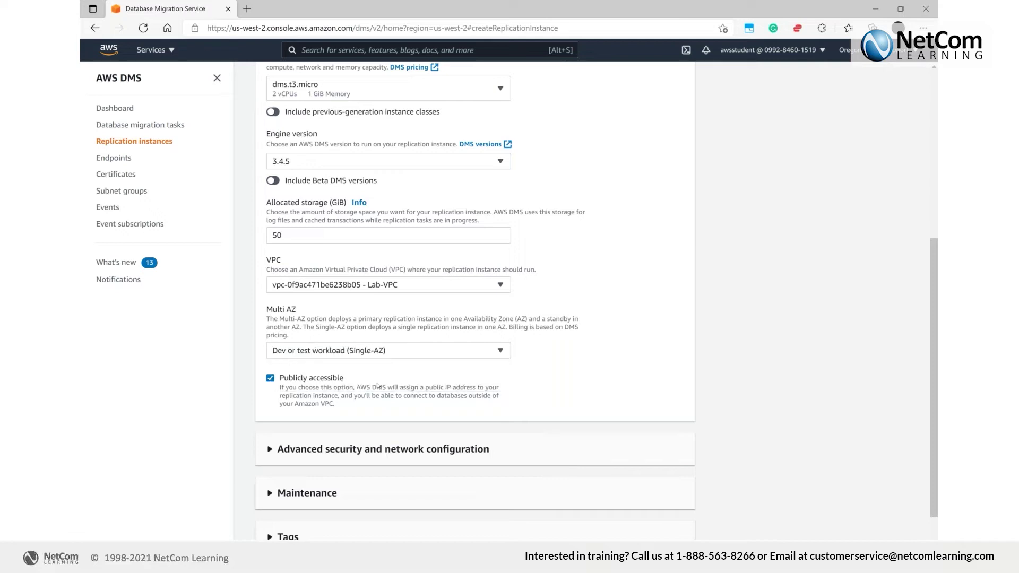
{"action": "left_click", "coordinate": [325, 381]}
{"action": "scroll", "coordinate": [627, 365], "scroll_direction": "down", "scroll_amount": 1}
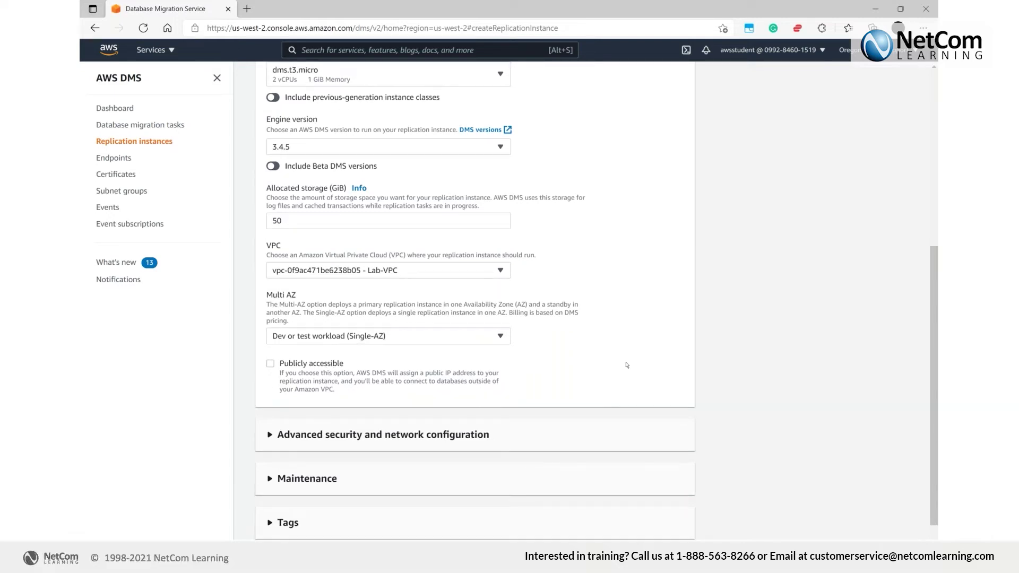
{"action": "scroll", "coordinate": [627, 365], "scroll_direction": "down", "scroll_amount": 1}
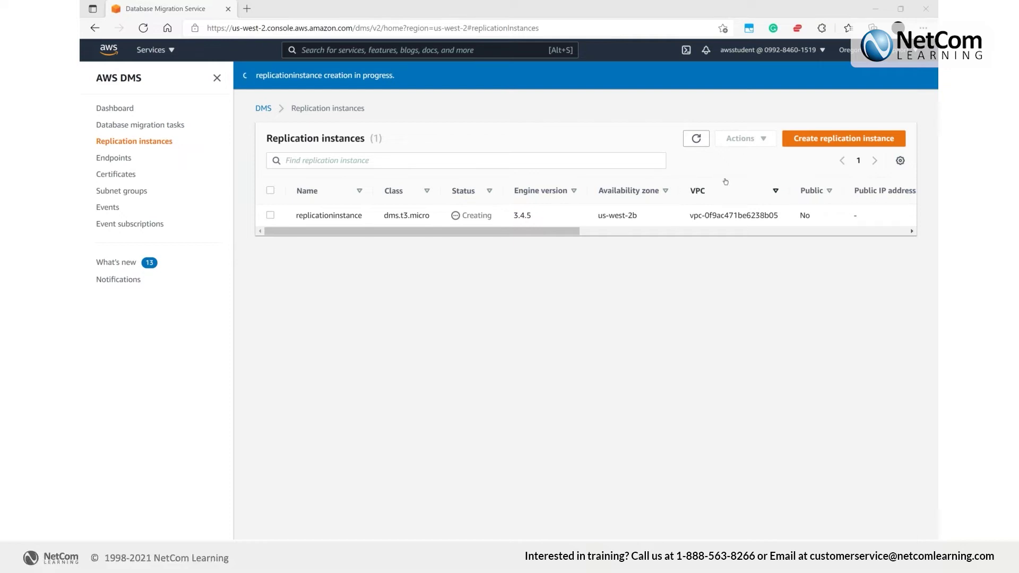
Refresh until replicationinstance shows Available, then go to the DMS Endpoints list
{"action": "left_click", "coordinate": [696, 138]}
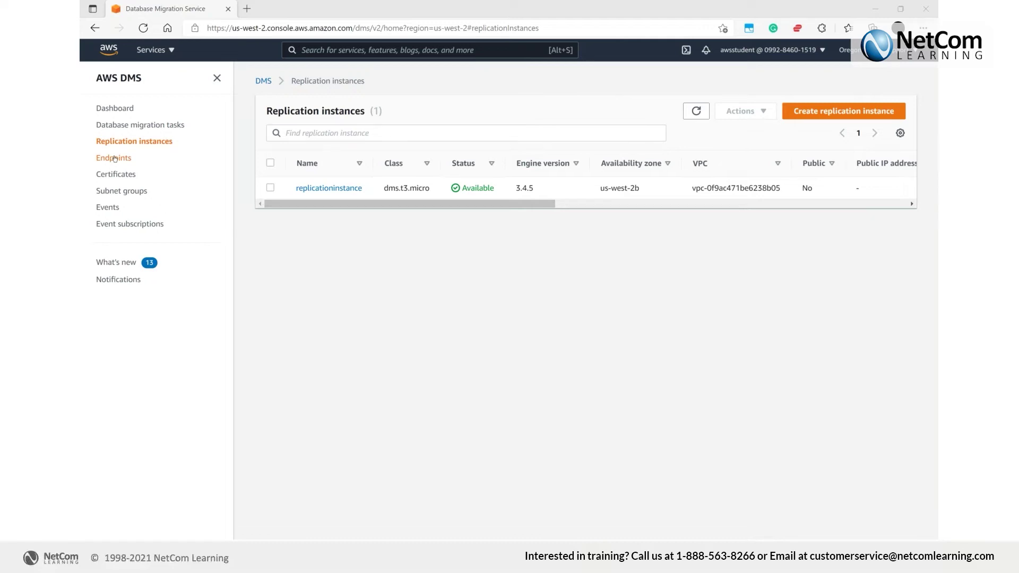
{"action": "left_click", "coordinate": [115, 159]}
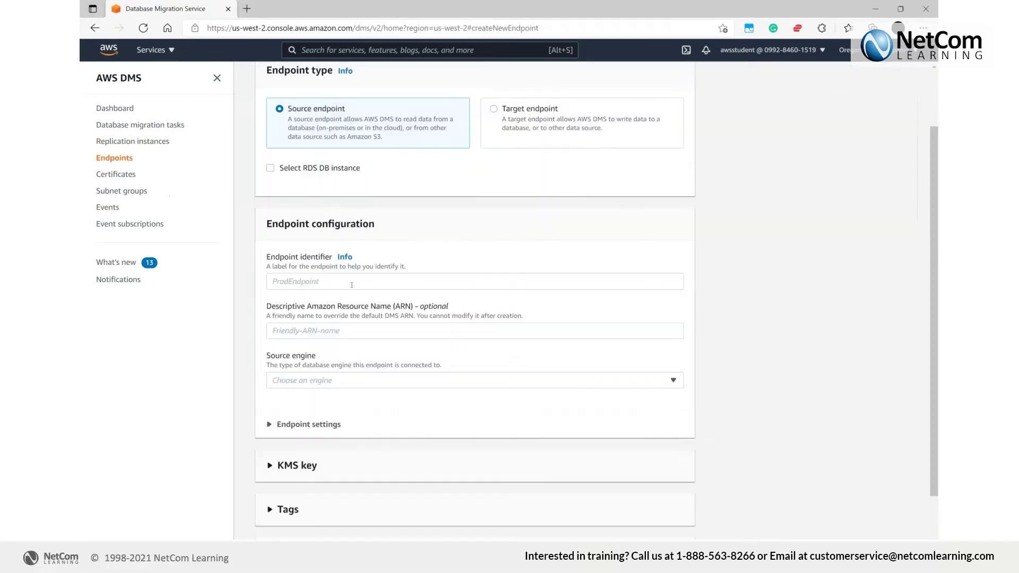
Start a source endpoint named MySQL using the MySQL engine with manually entered access details
{"action": "left_click", "coordinate": [346, 281]}
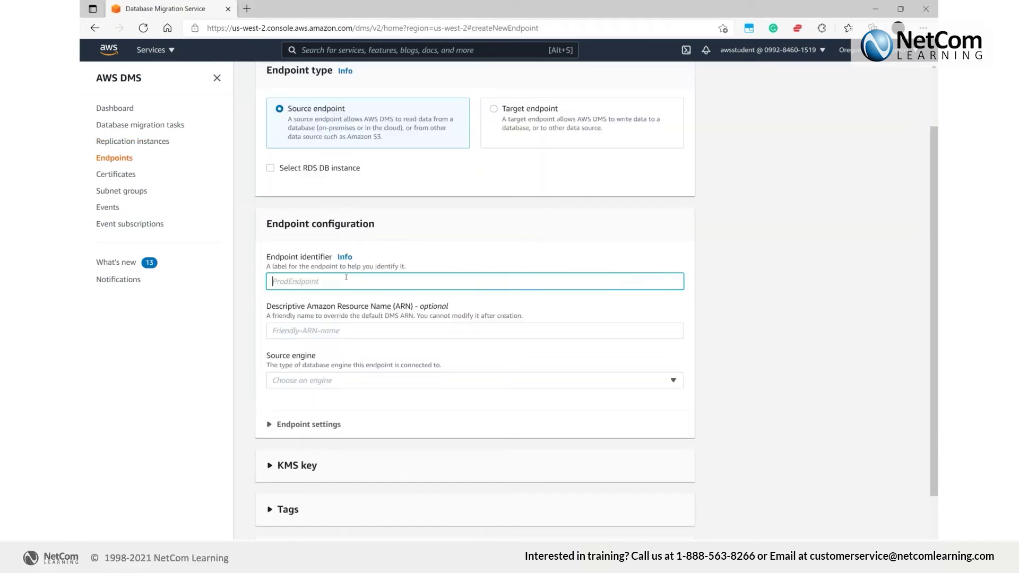
{"action": "type", "text": "MySQL"}
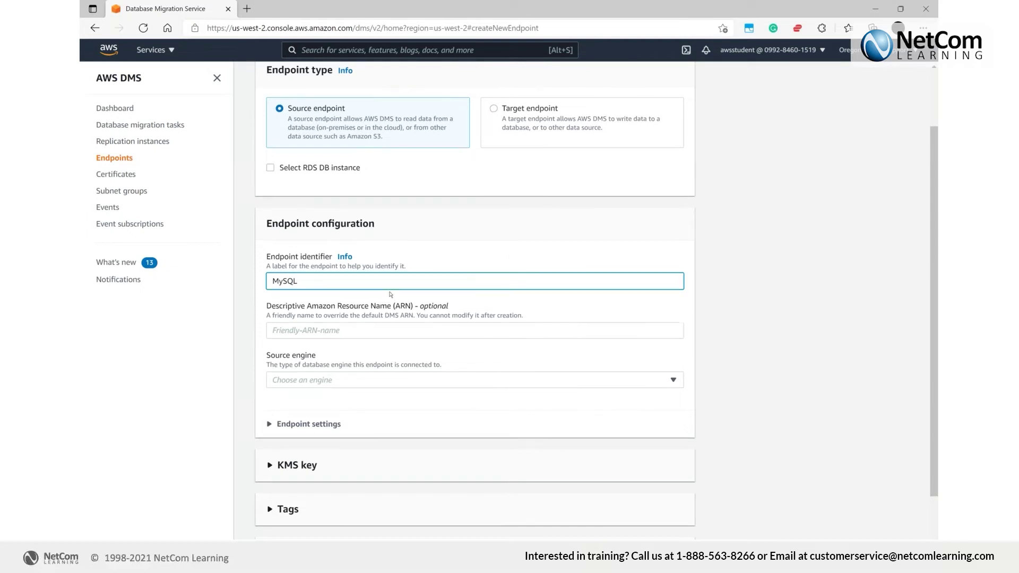
{"action": "scroll", "coordinate": [390, 294], "scroll_direction": "down", "scroll_amount": 1}
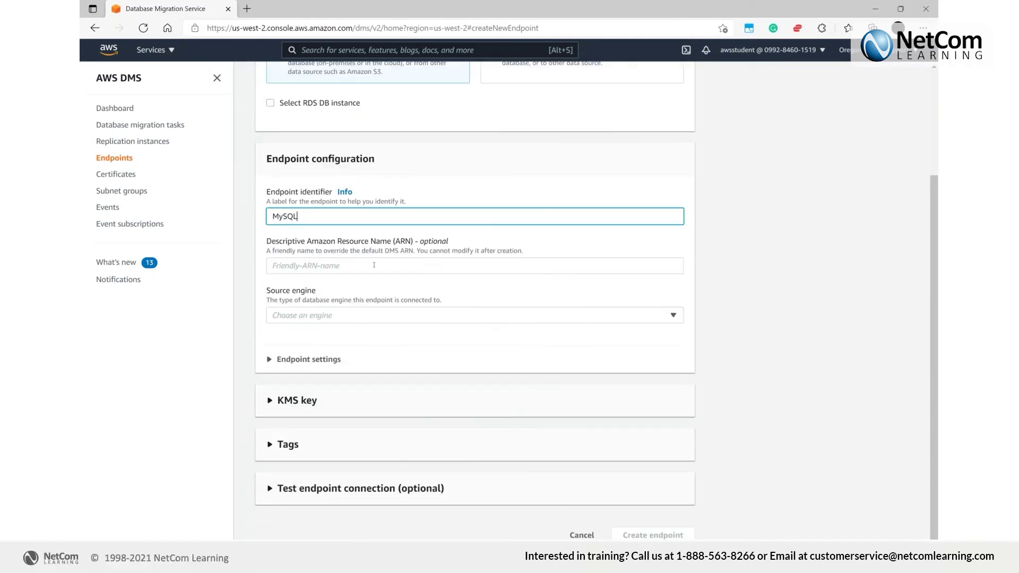
{"action": "left_click", "coordinate": [359, 316]}
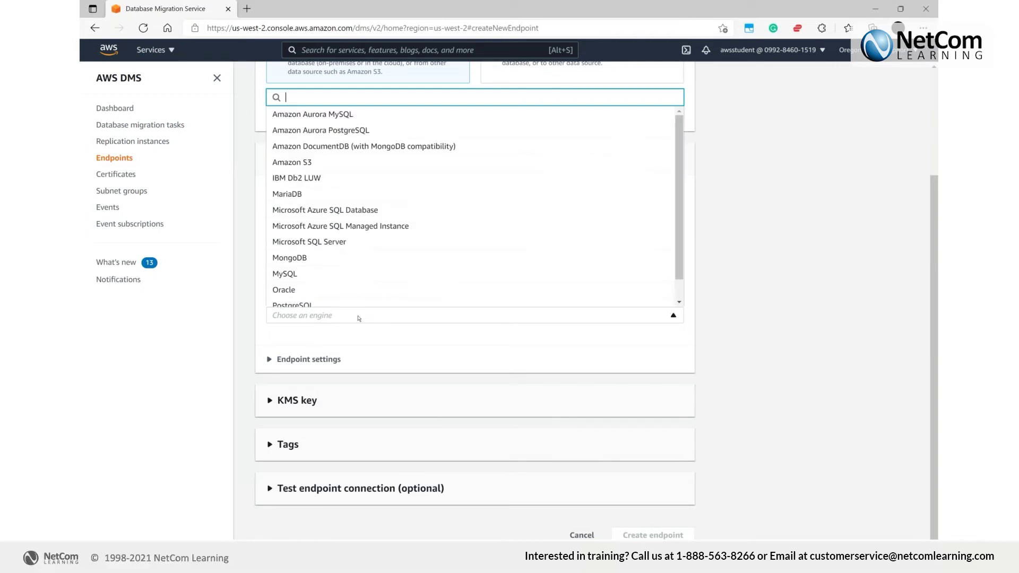
{"action": "left_click", "coordinate": [339, 274]}
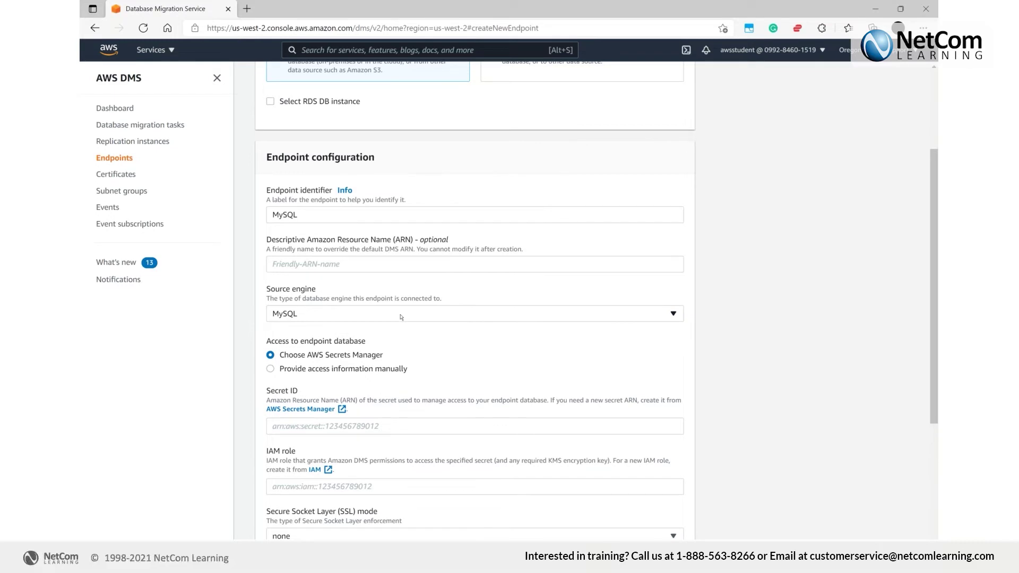
{"action": "scroll", "coordinate": [401, 317], "scroll_direction": "down", "scroll_amount": 1}
{"action": "left_click", "coordinate": [362, 300]}
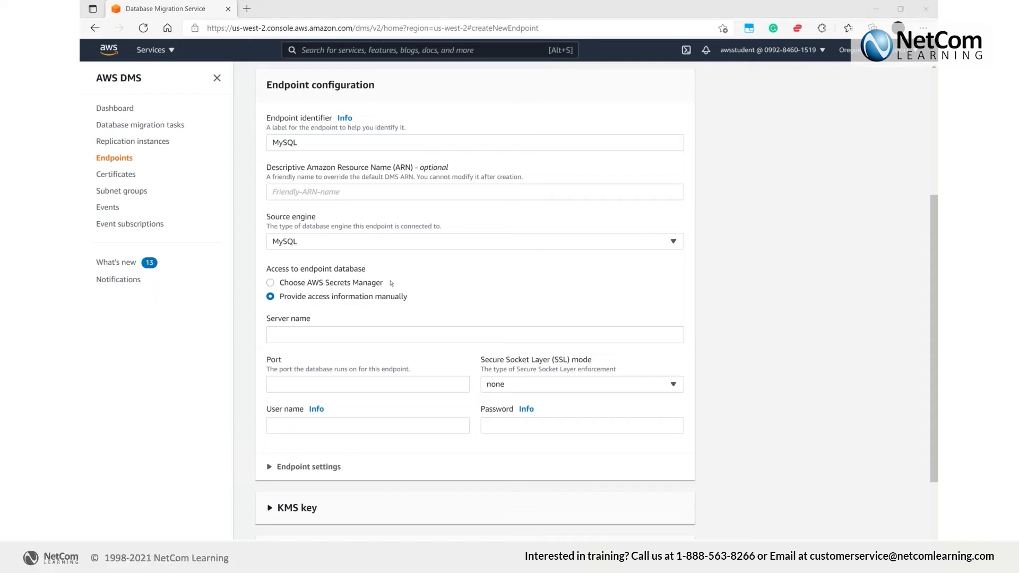
Enter server 34.215.211.180, port 3306, user name master and the database password
{"action": "left_click", "coordinate": [348, 339]}
{"action": "type", "text": "34.215.211.180"}
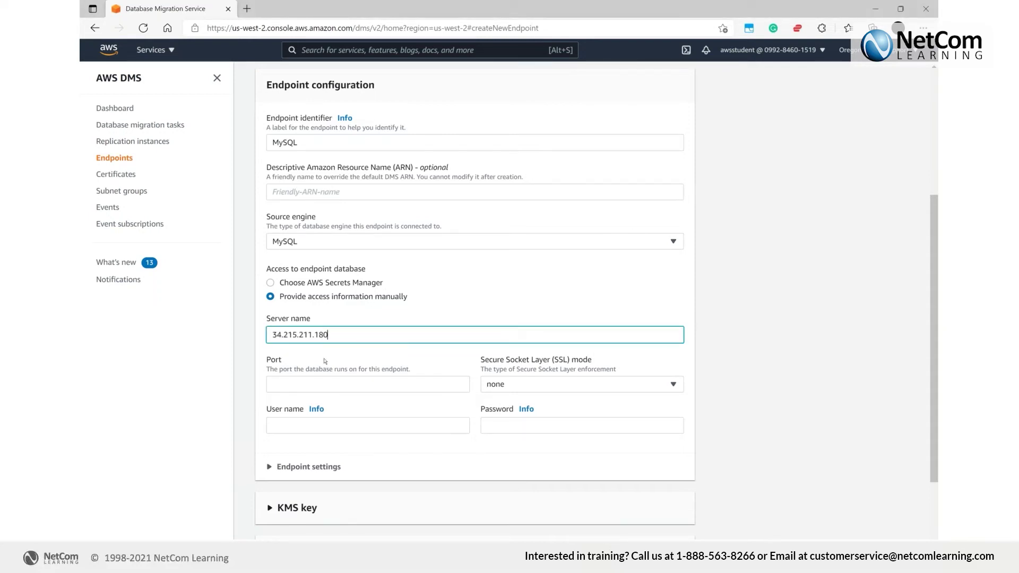
{"action": "left_click", "coordinate": [323, 379]}
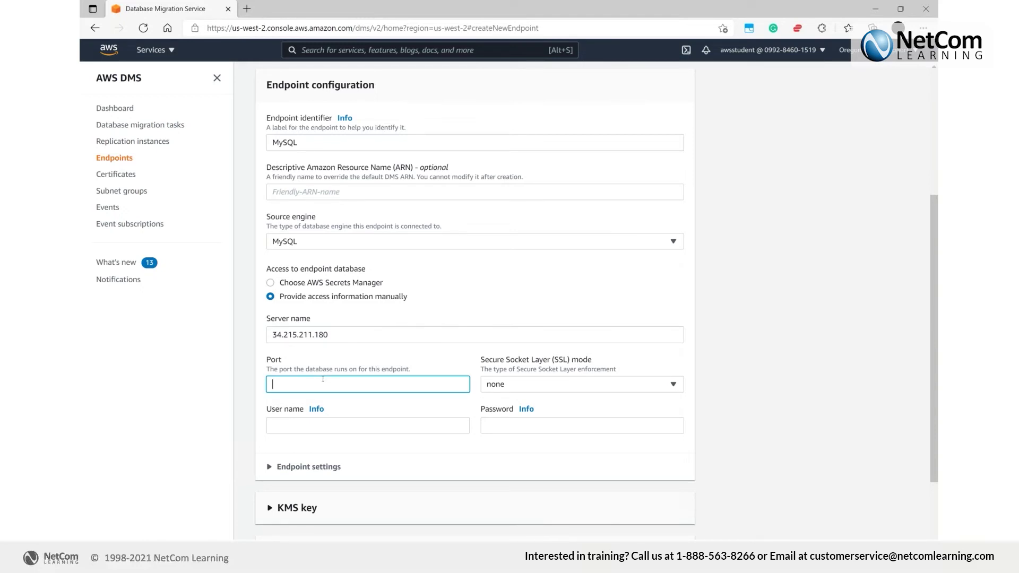
{"action": "type", "text": "master"}
{"action": "key", "text": "Tab"}
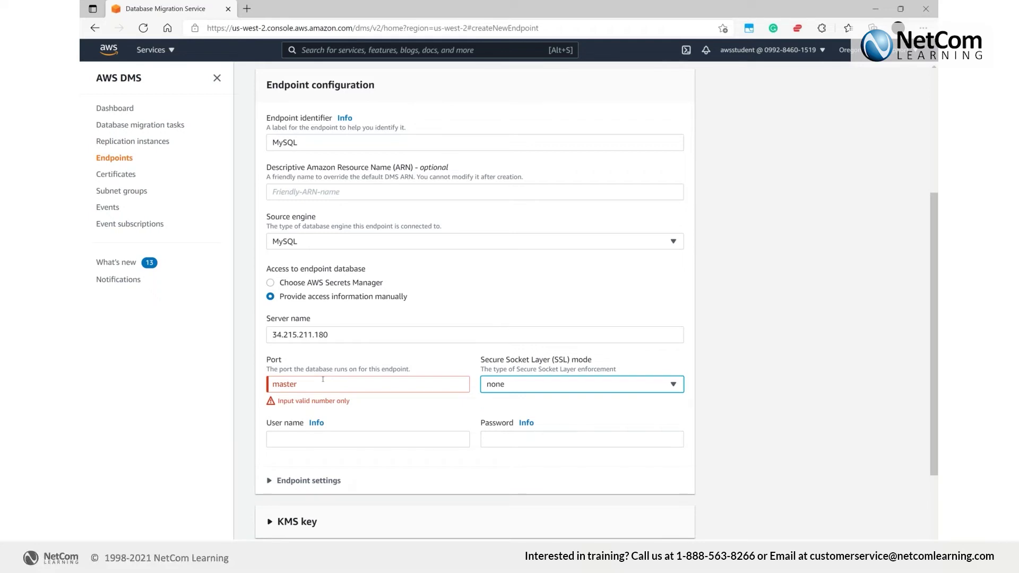
{"action": "double_click", "coordinate": [322, 388]}
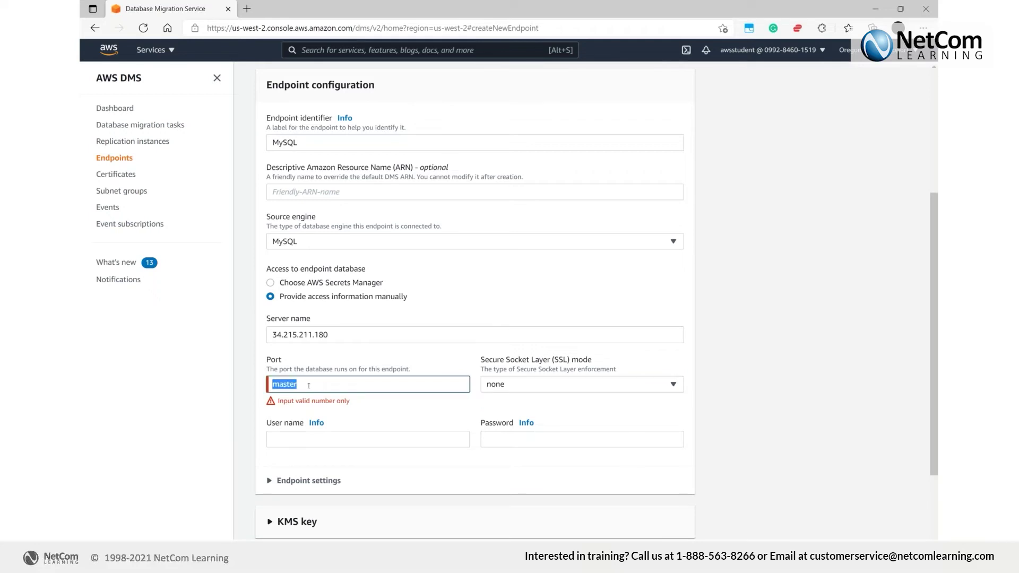
{"action": "type", "text": "3306"}
{"action": "left_click", "coordinate": [408, 424]}
{"action": "type", "text": "master"}
{"action": "key", "text": "Tab"}
{"action": "key", "text": "Tab"}
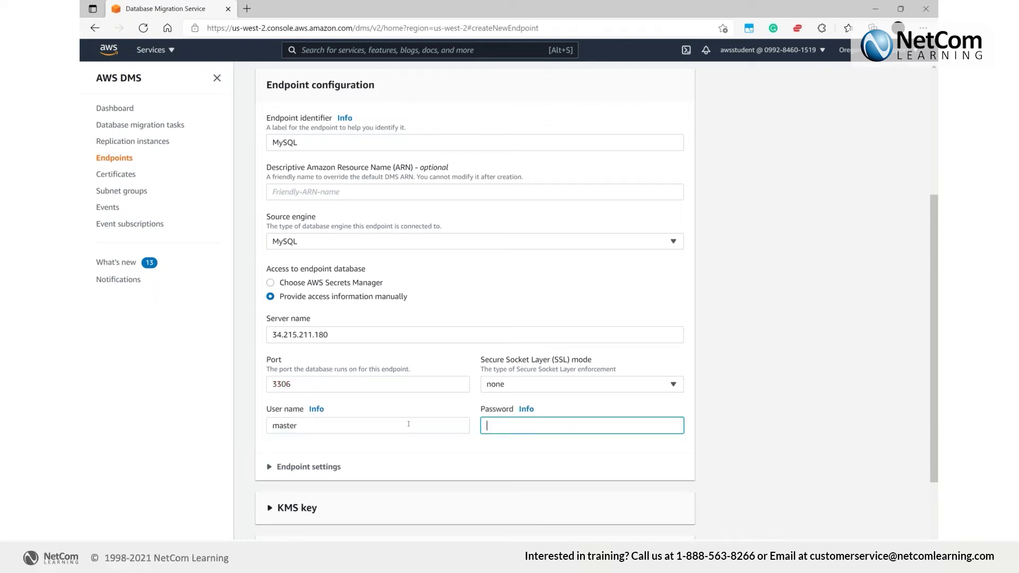
{"action": "type", "text": "master12"}
{"action": "left_click", "coordinate": [344, 466]}
{"action": "scroll", "coordinate": [436, 426], "scroll_direction": "down", "scroll_amount": 1}
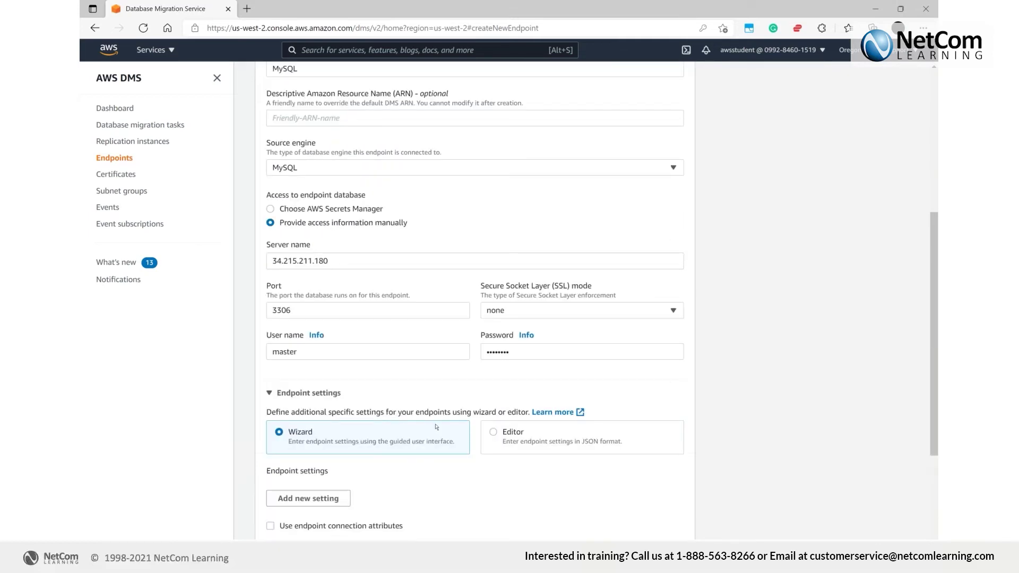
Test the mysql source endpoint's connection through Lab-VPC and create the endpoint
{"action": "scroll", "coordinate": [436, 427], "scroll_direction": "down", "scroll_amount": 1}
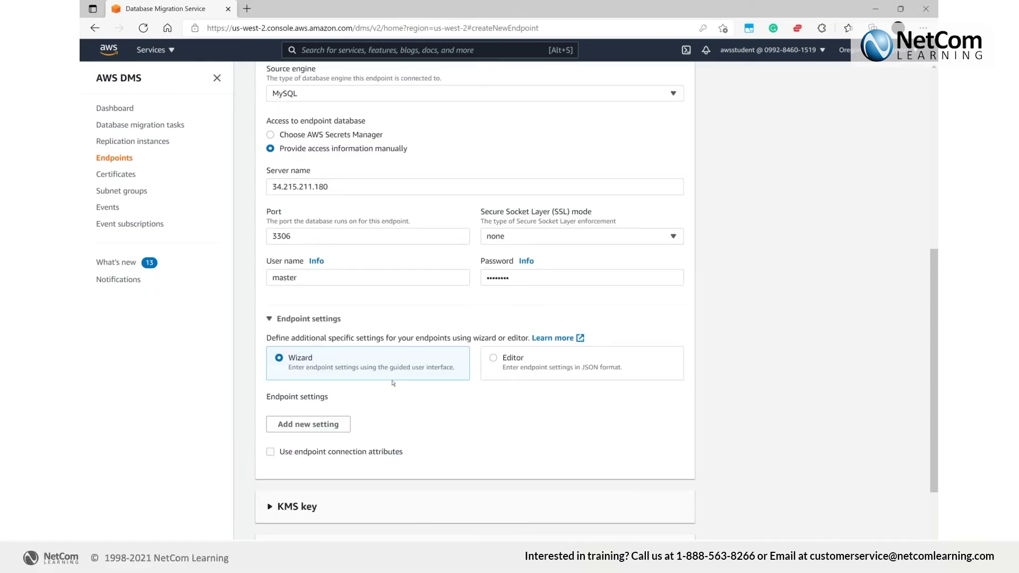
{"action": "scroll", "coordinate": [390, 386], "scroll_direction": "down", "scroll_amount": 1}
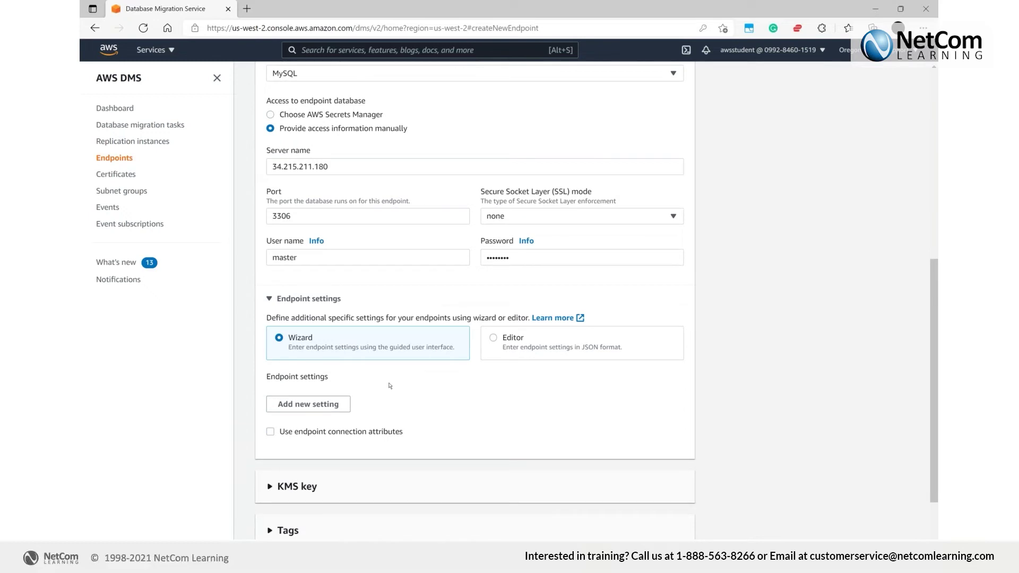
{"action": "scroll", "coordinate": [390, 386], "scroll_direction": "down", "scroll_amount": 1}
{"action": "left_click", "coordinate": [390, 494]}
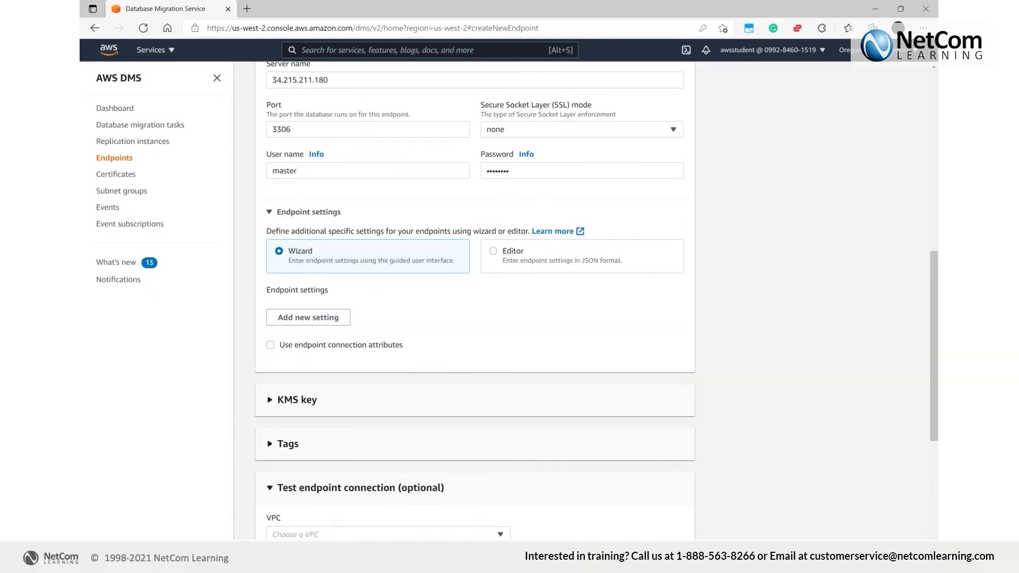
{"action": "scroll", "coordinate": [362, 392], "scroll_direction": "down", "scroll_amount": 3}
{"action": "left_click", "coordinate": [360, 391]}
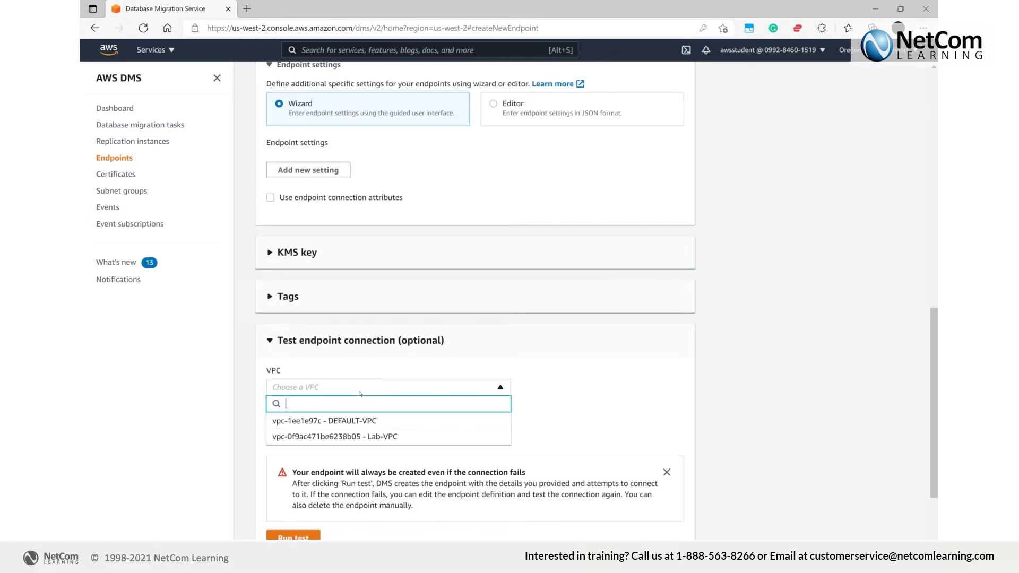
{"action": "left_click", "coordinate": [345, 436]}
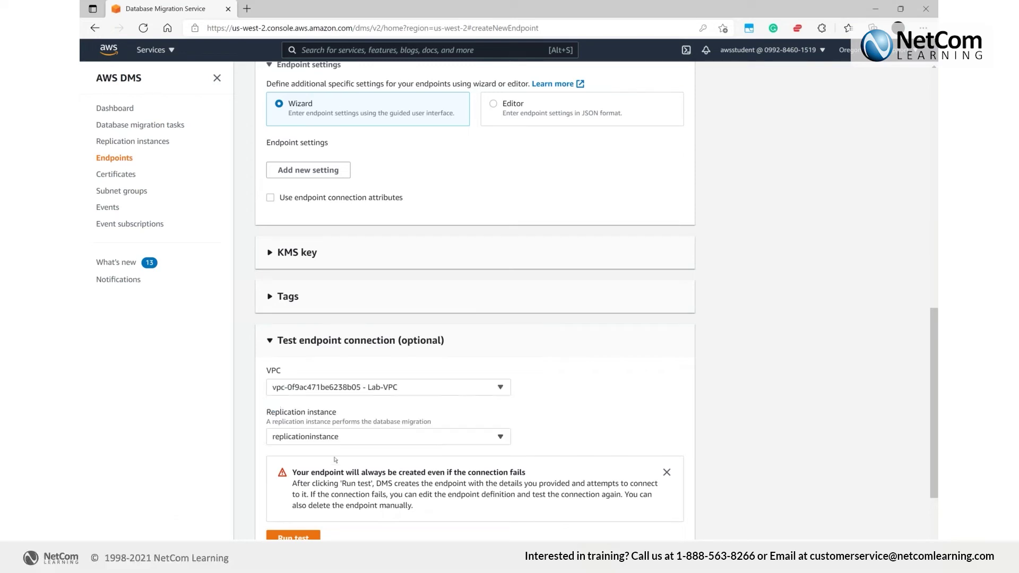
{"action": "left_click", "coordinate": [293, 536]}
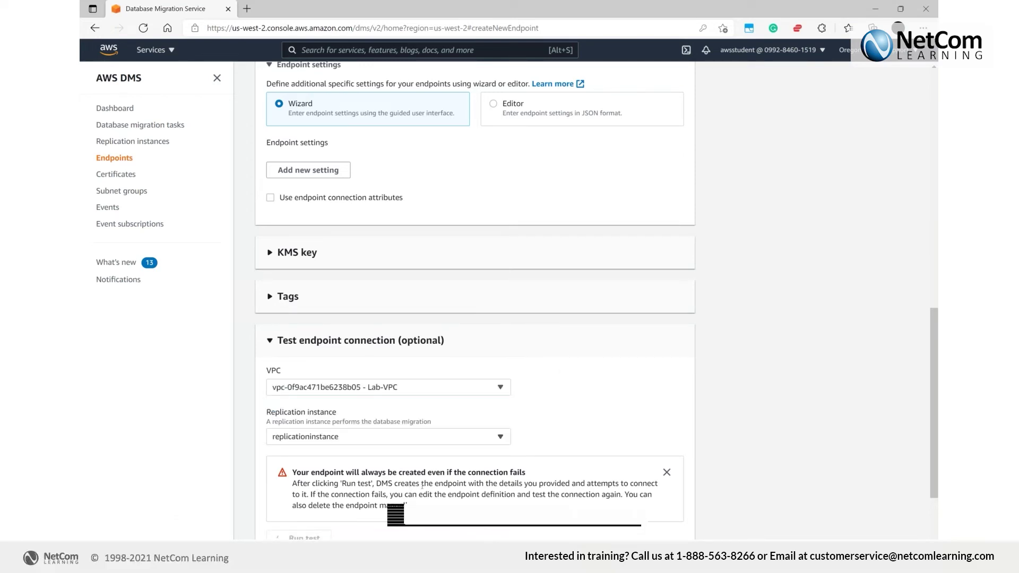
{"action": "scroll", "coordinate": [475, 300], "scroll_direction": "down", "scroll_amount": 2}
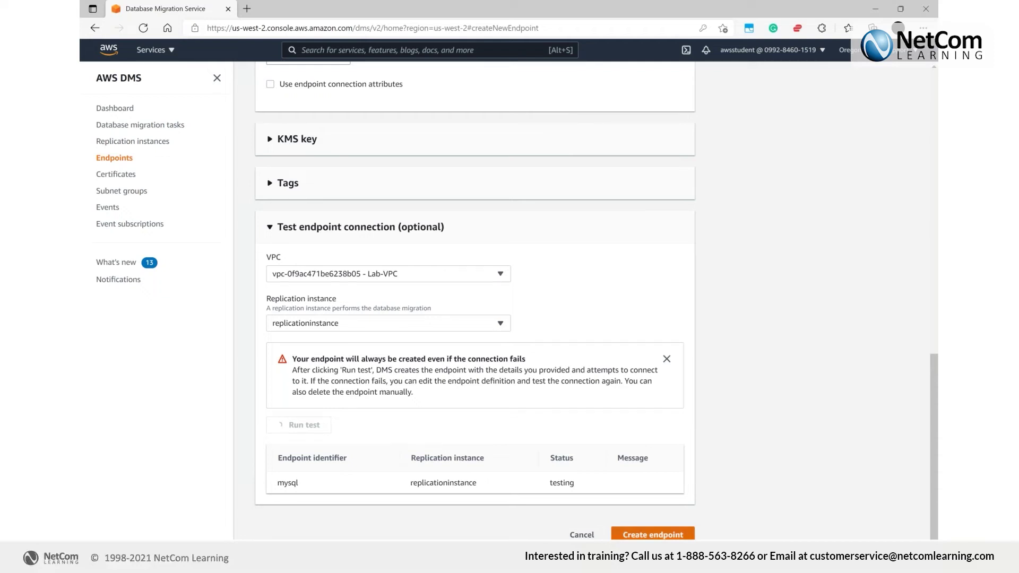
{"action": "left_click", "coordinate": [652, 535]}
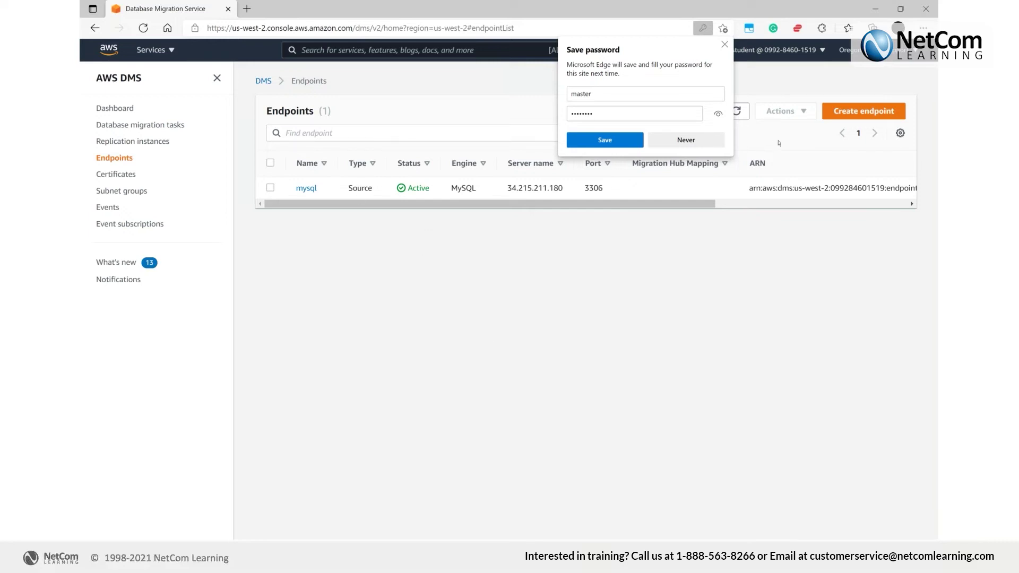
{"action": "left_click", "coordinate": [864, 111]}
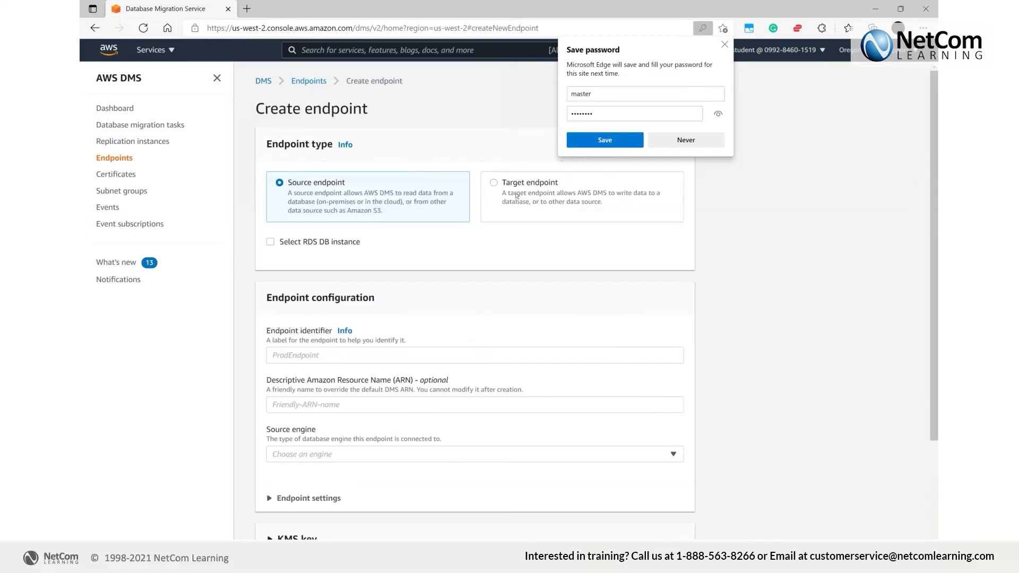
Make a target endpoint from RDS instance qahi7ppnyrabec with manually provided access details
{"action": "left_click", "coordinate": [496, 184]}
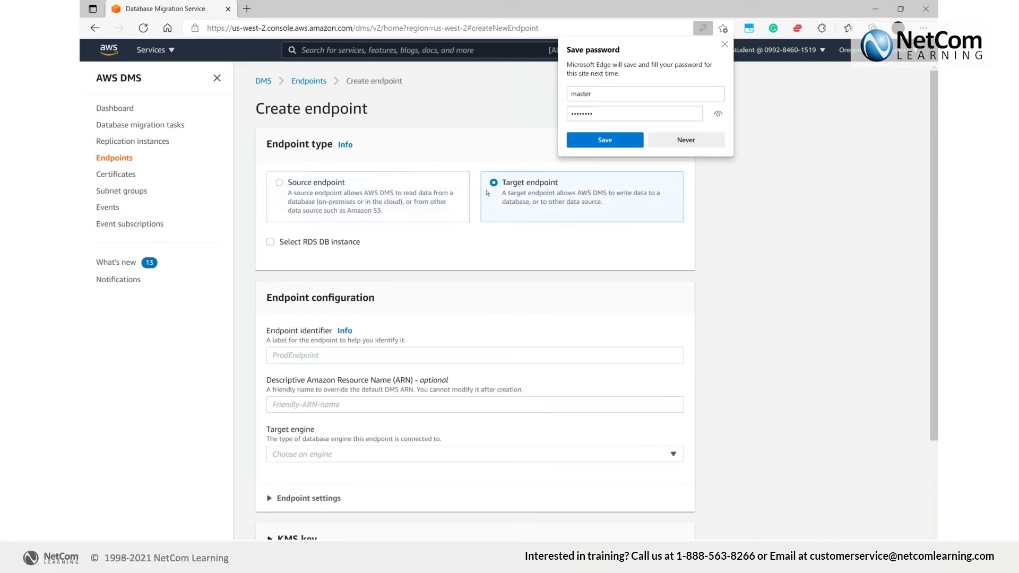
{"action": "left_click", "coordinate": [338, 243]}
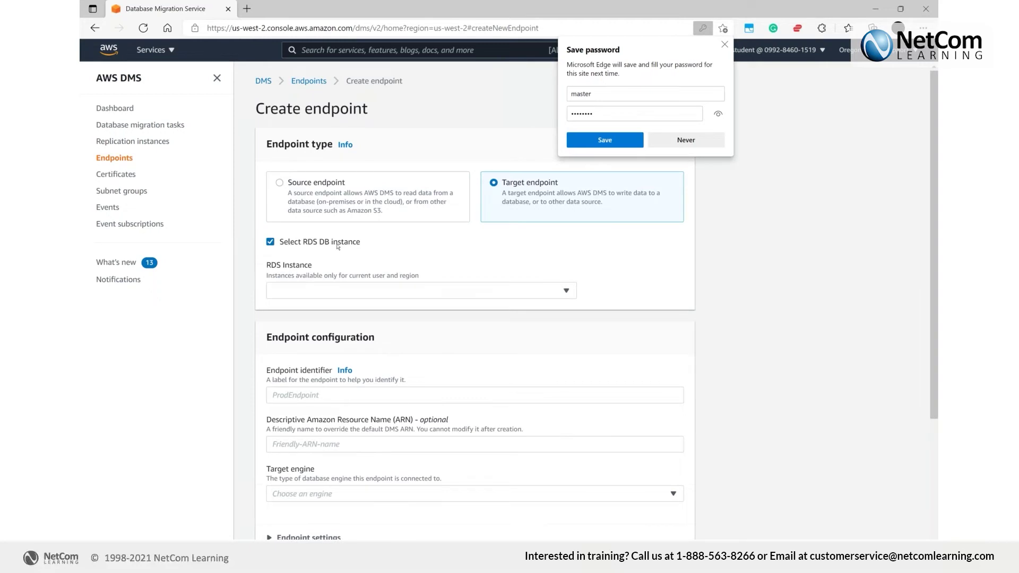
{"action": "left_click", "coordinate": [349, 290]}
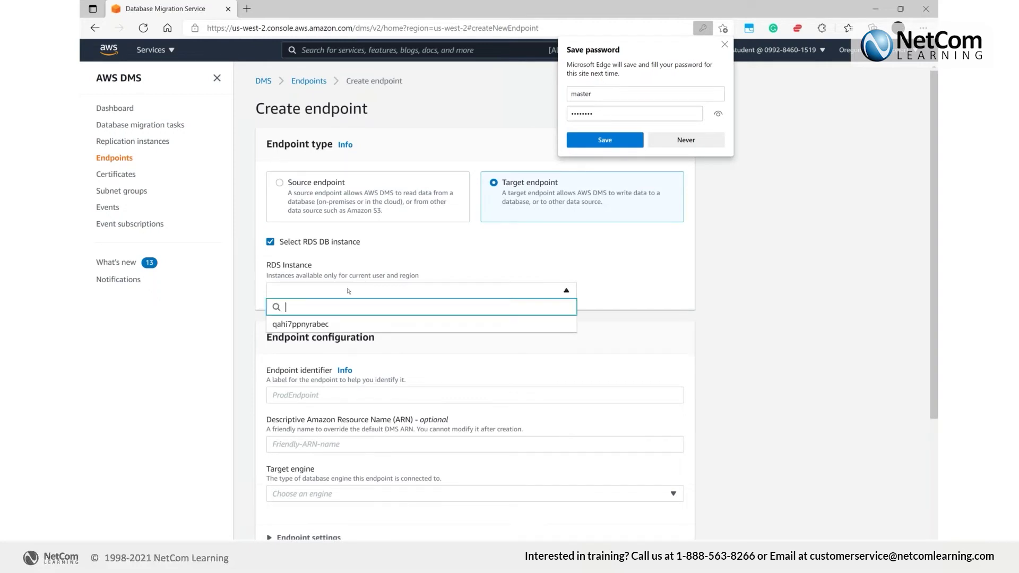
{"action": "left_click", "coordinate": [300, 325]}
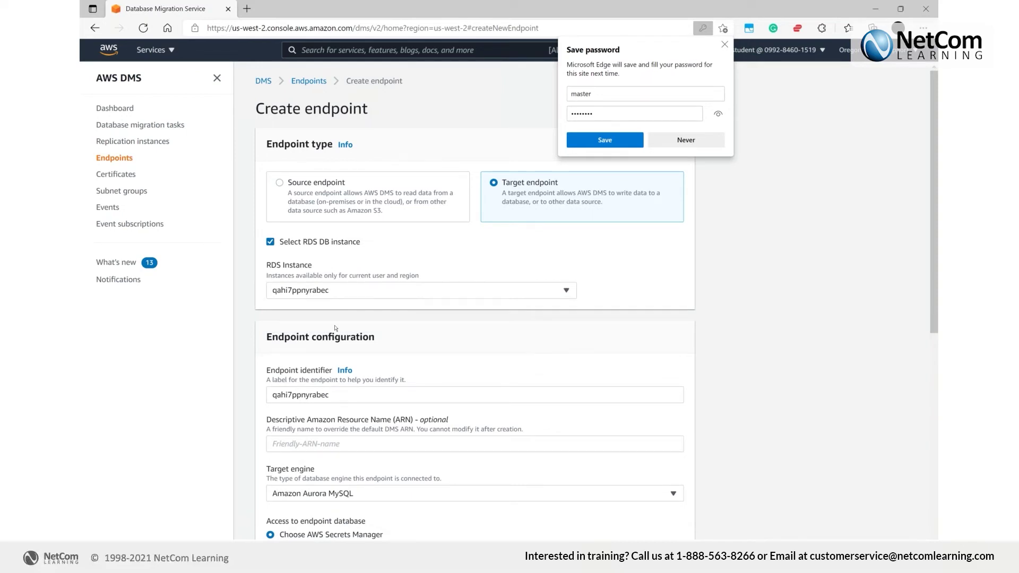
{"action": "scroll", "coordinate": [335, 329], "scroll_direction": "down", "scroll_amount": 4}
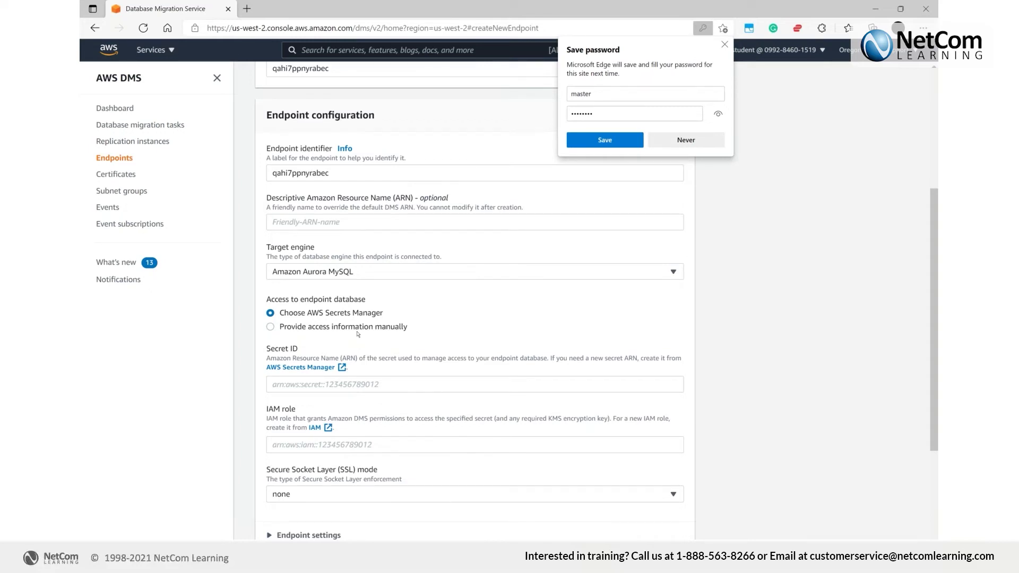
{"action": "scroll", "coordinate": [359, 334], "scroll_direction": "down", "scroll_amount": 1}
{"action": "scroll", "coordinate": [359, 334], "scroll_direction": "down", "scroll_amount": 3}
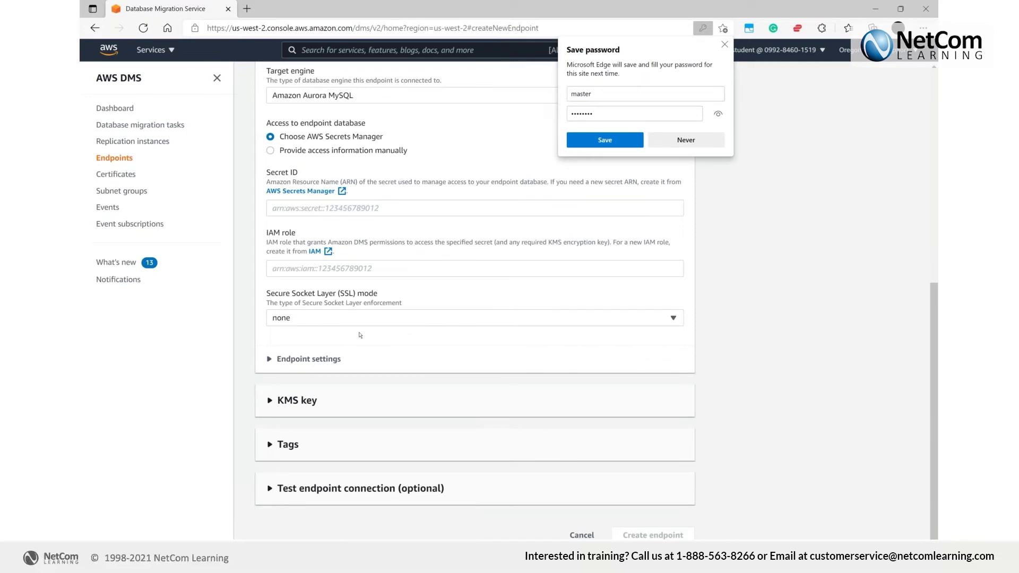
{"action": "left_click", "coordinate": [343, 360]}
{"action": "left_click", "coordinate": [344, 360]}
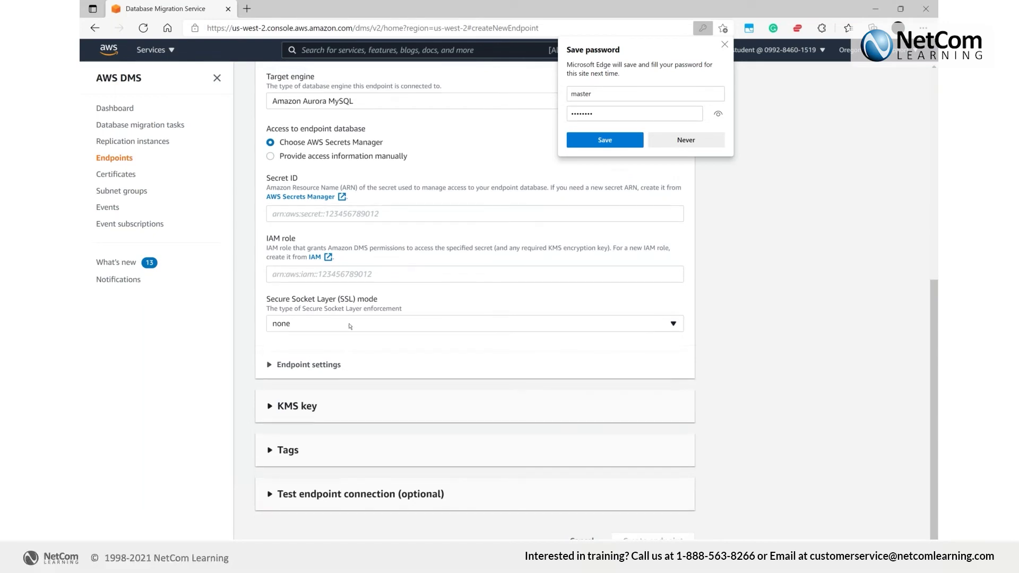
{"action": "scroll", "coordinate": [349, 326], "scroll_direction": "up", "scroll_amount": 3}
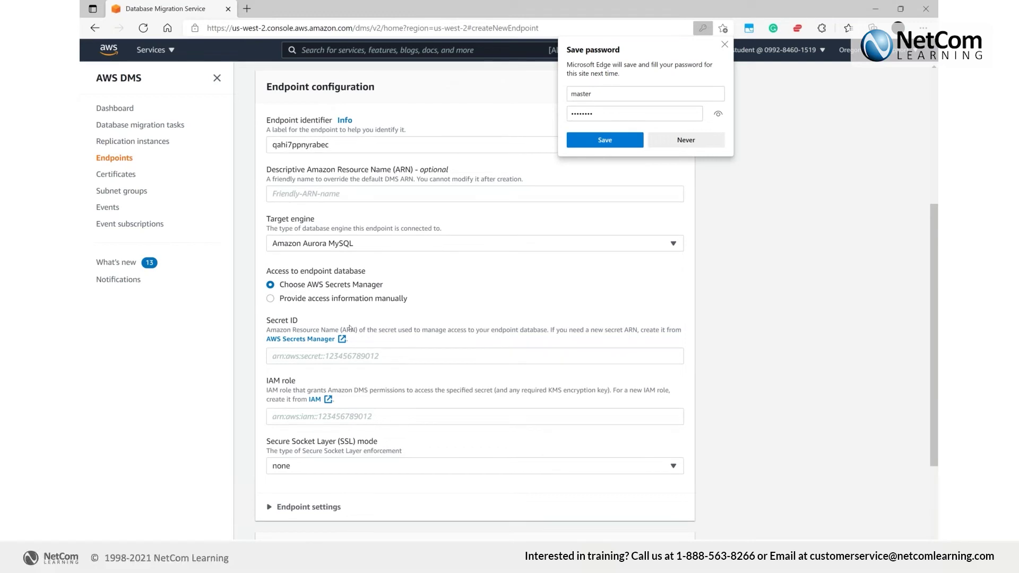
{"action": "scroll", "coordinate": [350, 328], "scroll_direction": "up", "scroll_amount": 1}
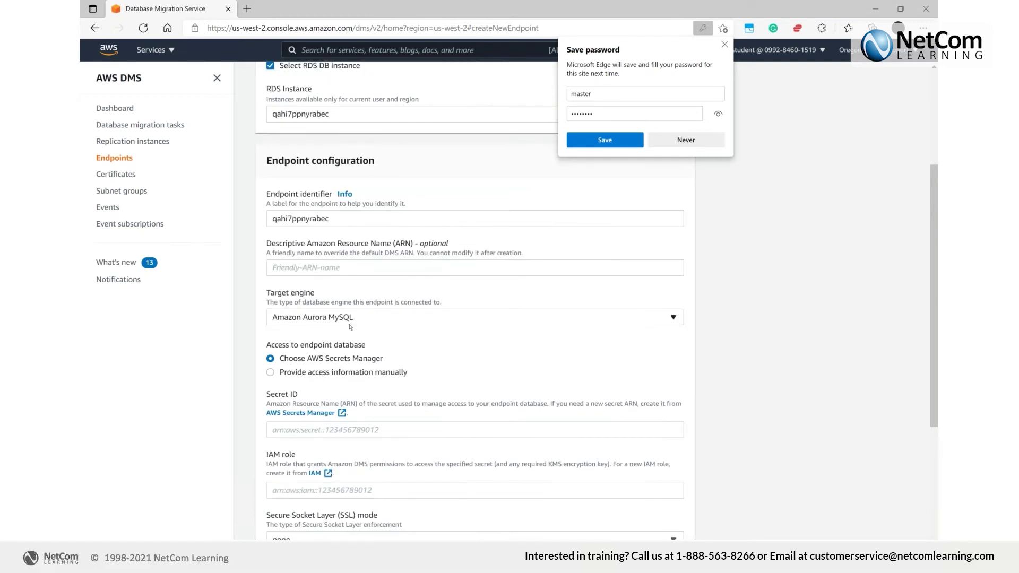
{"action": "left_click", "coordinate": [348, 374]}
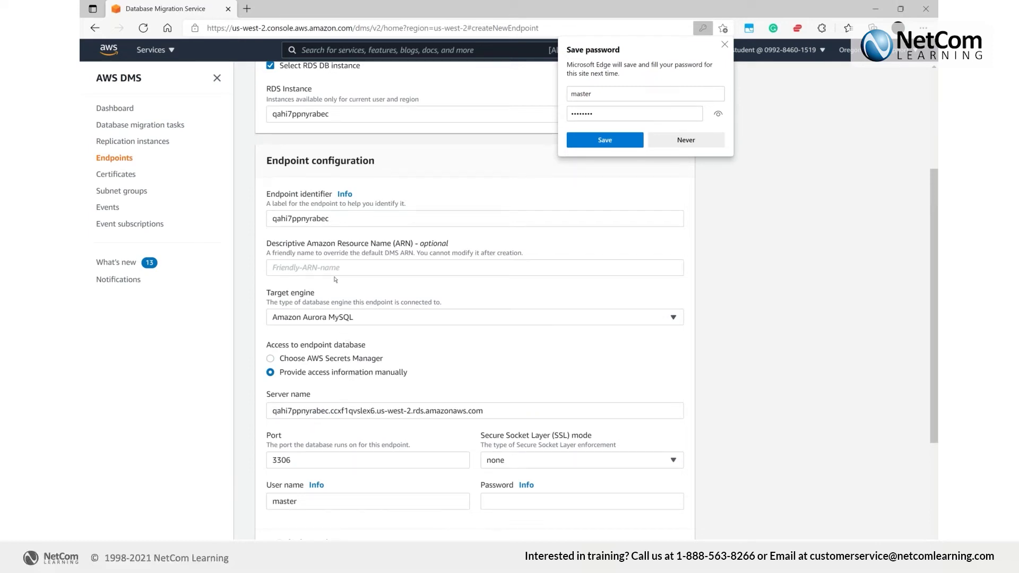
Rename the target endpoint to aurora, enter its database password, and create it
{"action": "double_click", "coordinate": [320, 223]}
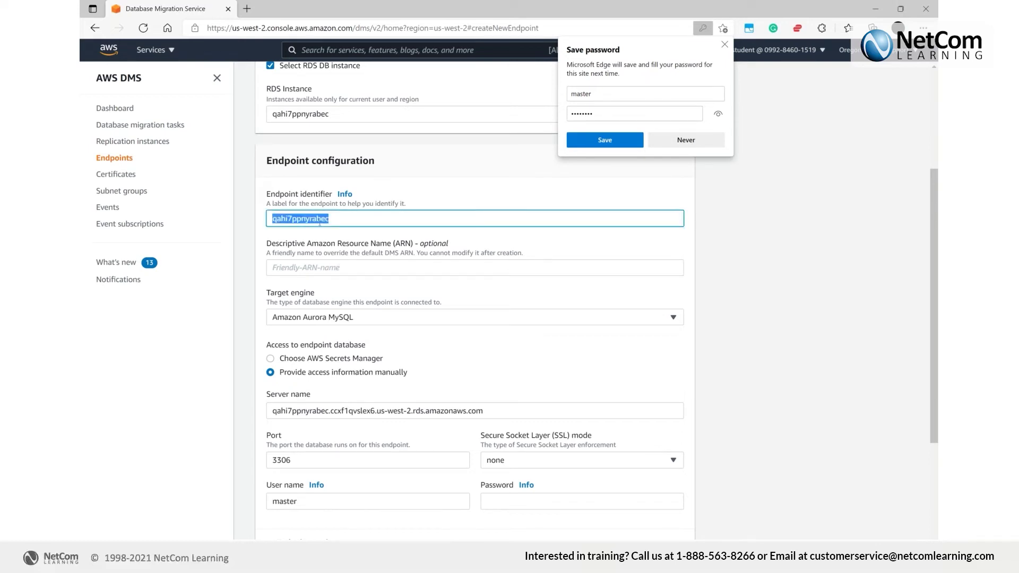
{"action": "type", "text": "aurora"}
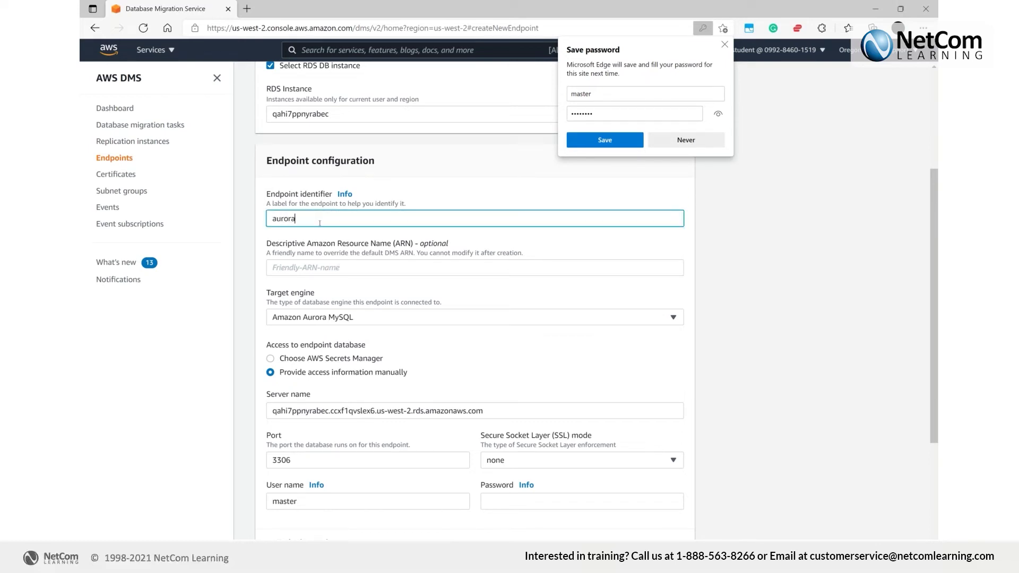
{"action": "scroll", "coordinate": [350, 246], "scroll_direction": "down", "scroll_amount": 1}
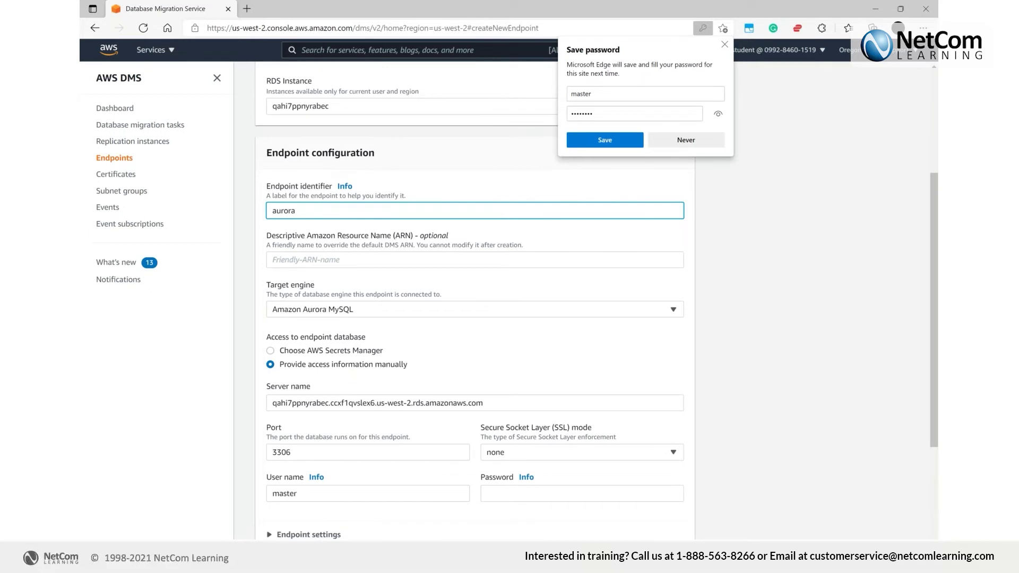
{"action": "scroll", "coordinate": [402, 345], "scroll_direction": "down", "scroll_amount": 3}
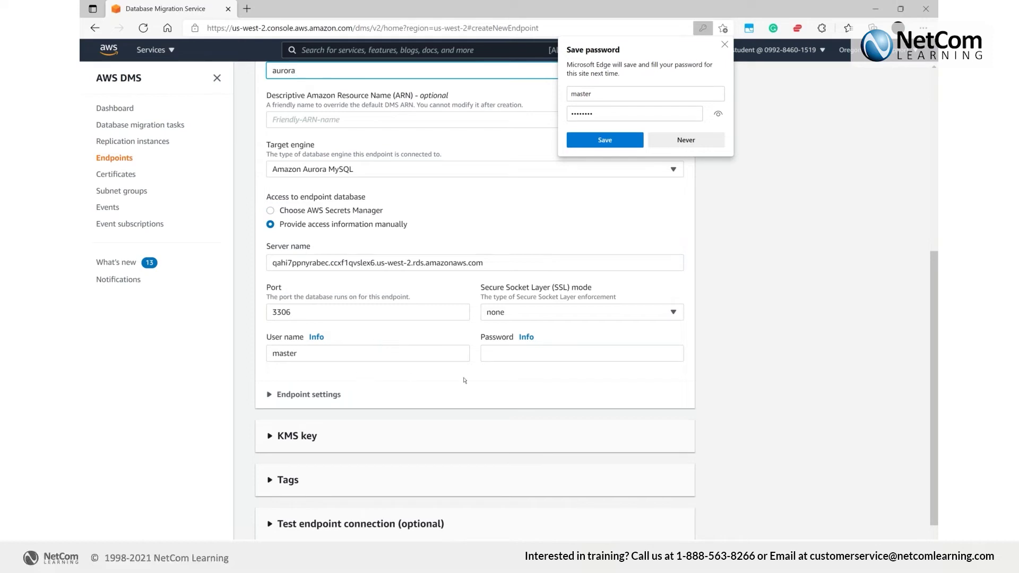
{"action": "left_click", "coordinate": [497, 359]}
{"action": "type", "text": "master123"}
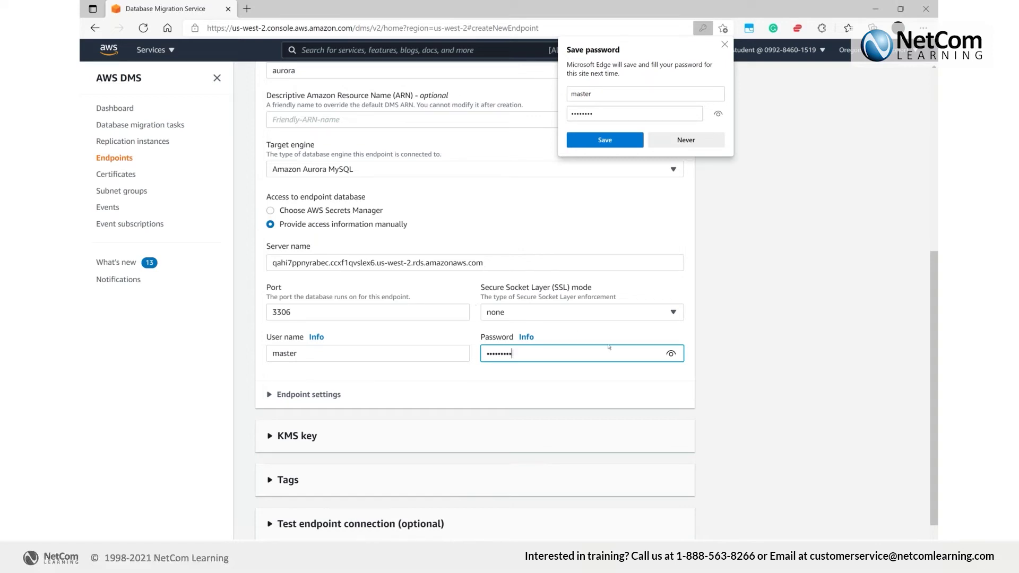
{"action": "scroll", "coordinate": [620, 531], "scroll_direction": "down", "scroll_amount": 2}
{"action": "left_click", "coordinate": [620, 535]}
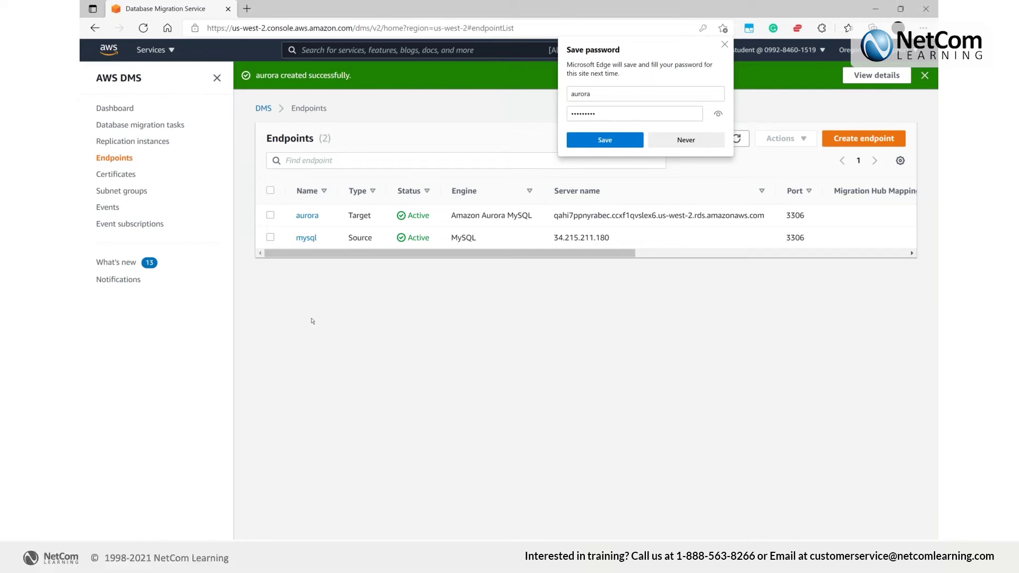
{"action": "left_click", "coordinate": [170, 127]}
Start a new database migration task with the identifier MYSQOL-Aurora
{"action": "left_click", "coordinate": [725, 45]}
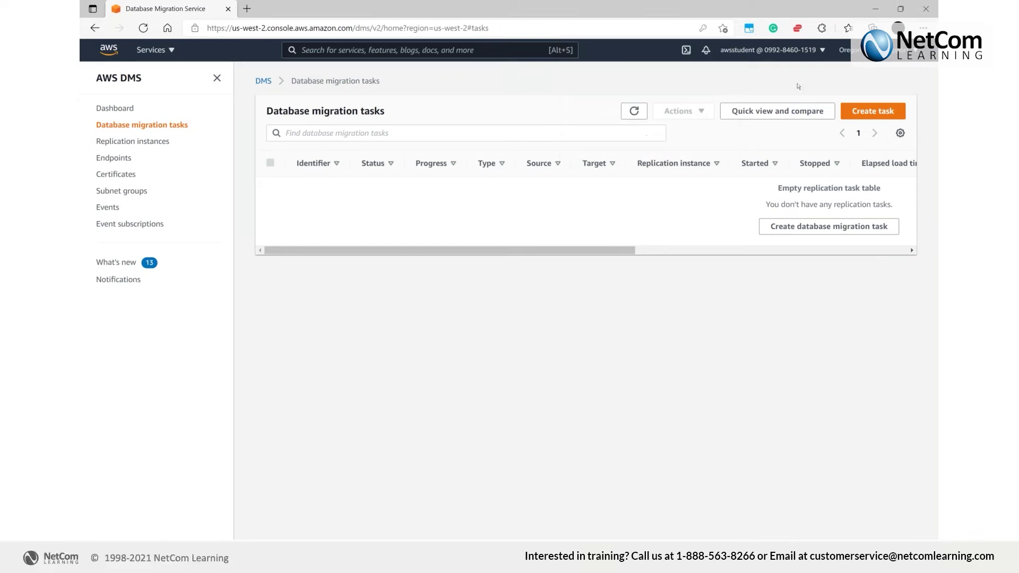
{"action": "left_click", "coordinate": [859, 114]}
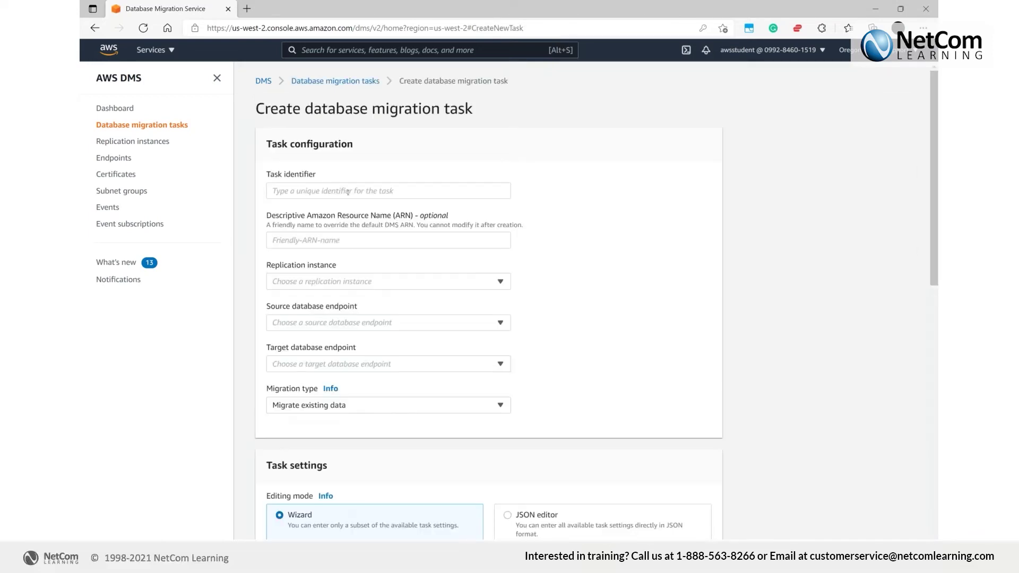
{"action": "left_click", "coordinate": [347, 192]}
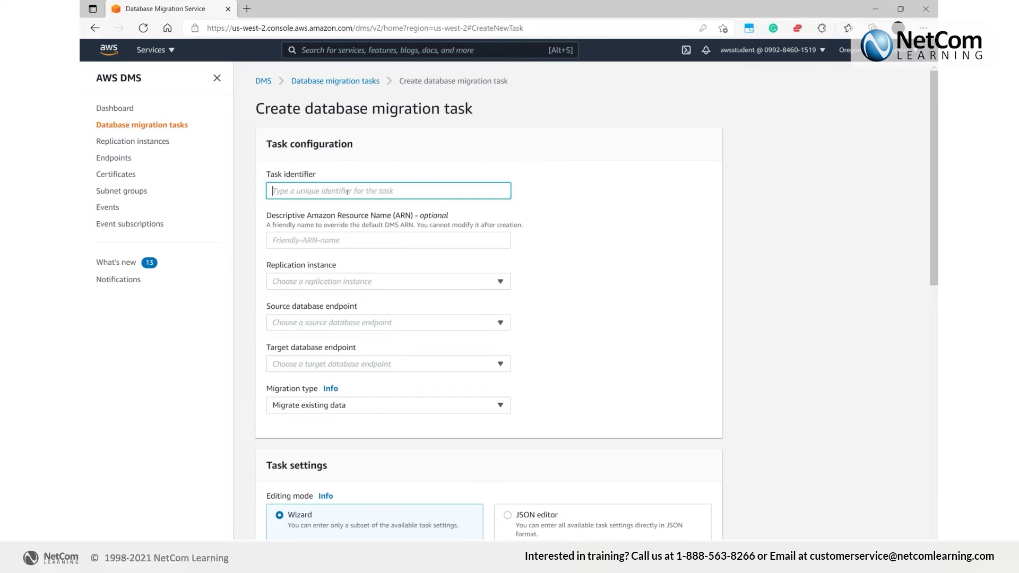
{"action": "type", "text": "MYSQOL_Aurora"}
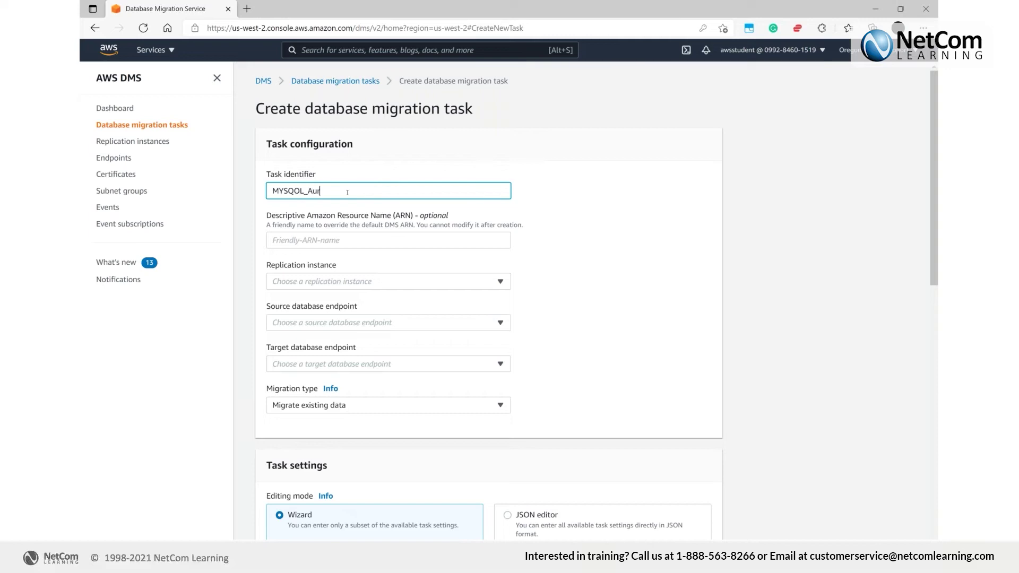
{"action": "key", "text": "Left"}
{"action": "key", "text": "Left"}
{"action": "key", "text": "Left"}
{"action": "key", "text": "Left"}
{"action": "key", "text": "Left"}
{"action": "key", "text": "Left"}
{"action": "key", "text": "BackSpace"}
{"action": "type", "text": "-"}
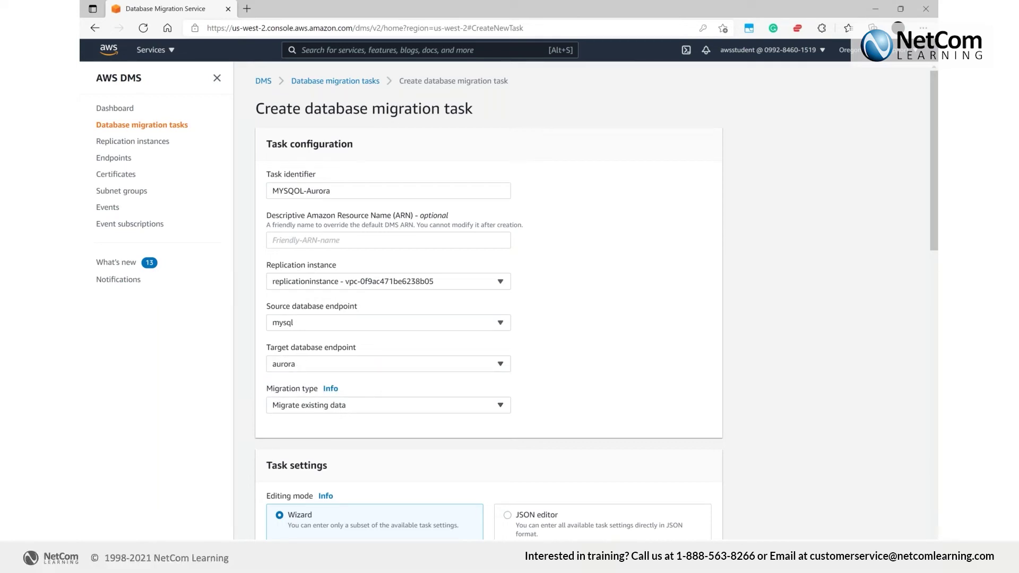
{"action": "scroll", "coordinate": [436, 389], "scroll_direction": "down", "scroll_amount": 2}
{"action": "scroll", "coordinate": [434, 392], "scroll_direction": "down", "scroll_amount": 4}
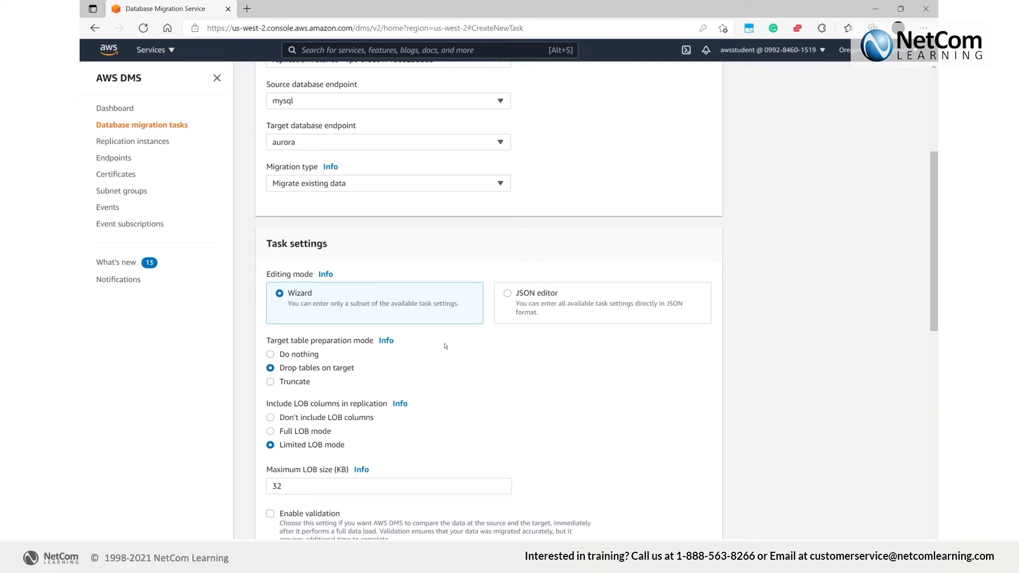
{"action": "scroll", "coordinate": [446, 346], "scroll_direction": "down", "scroll_amount": 1}
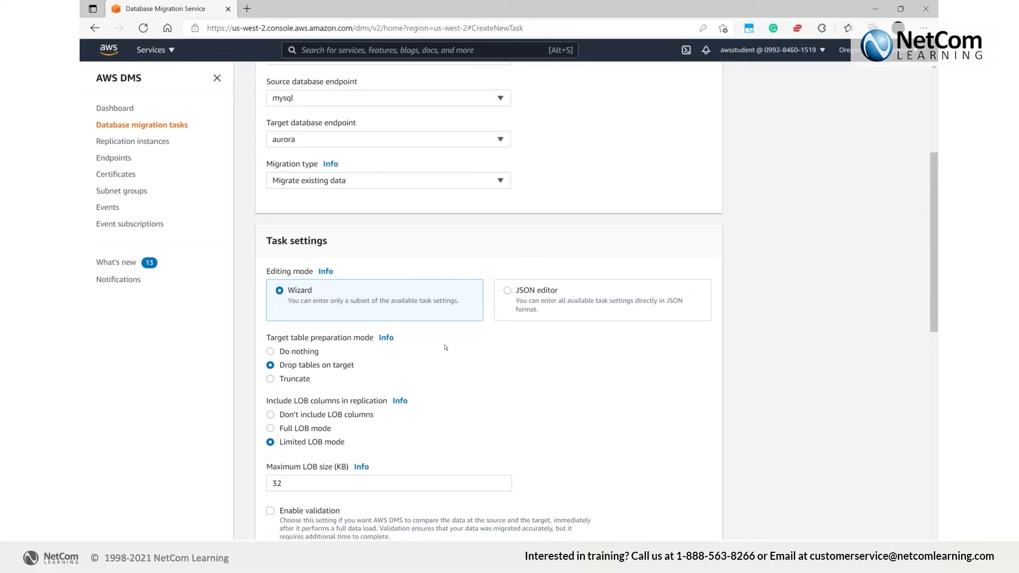
{"action": "scroll", "coordinate": [445, 347], "scroll_direction": "down", "scroll_amount": 4}
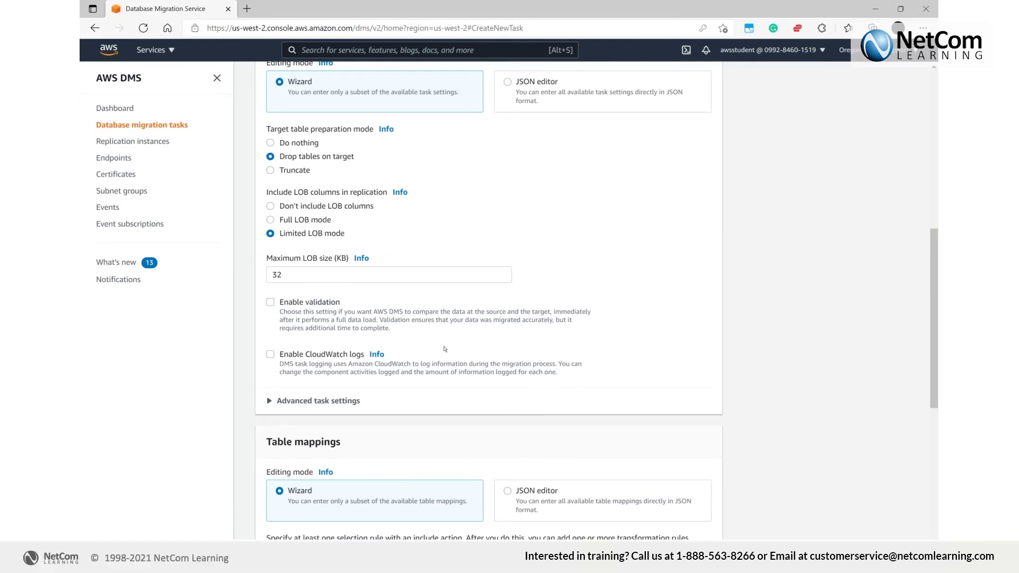
Add a selection rule for entered schema name delette, table name %, action Include
{"action": "scroll", "coordinate": [446, 348], "scroll_direction": "down", "scroll_amount": 3}
{"action": "left_click", "coordinate": [613, 428]}
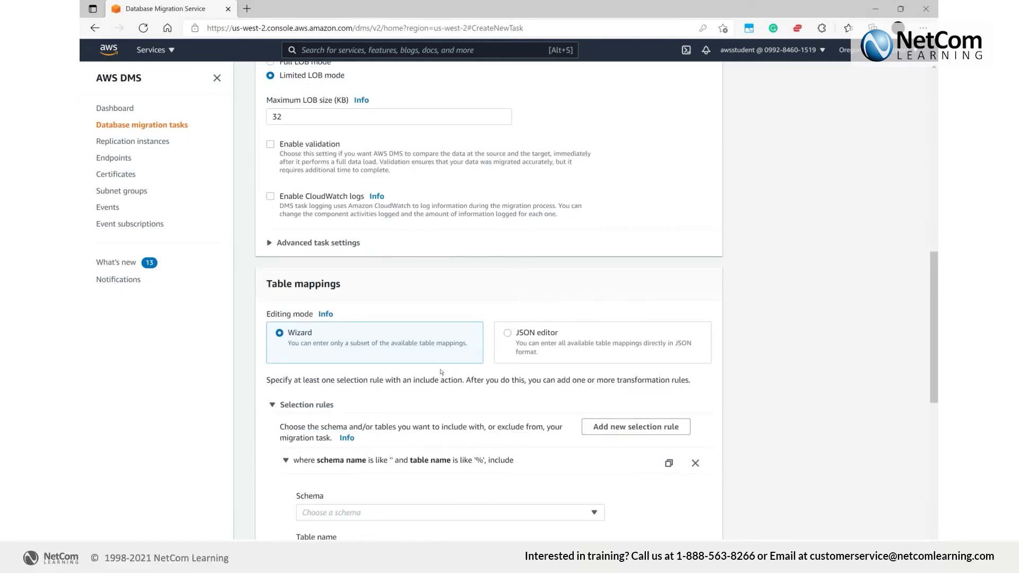
{"action": "scroll", "coordinate": [440, 379], "scroll_direction": "down", "scroll_amount": 2}
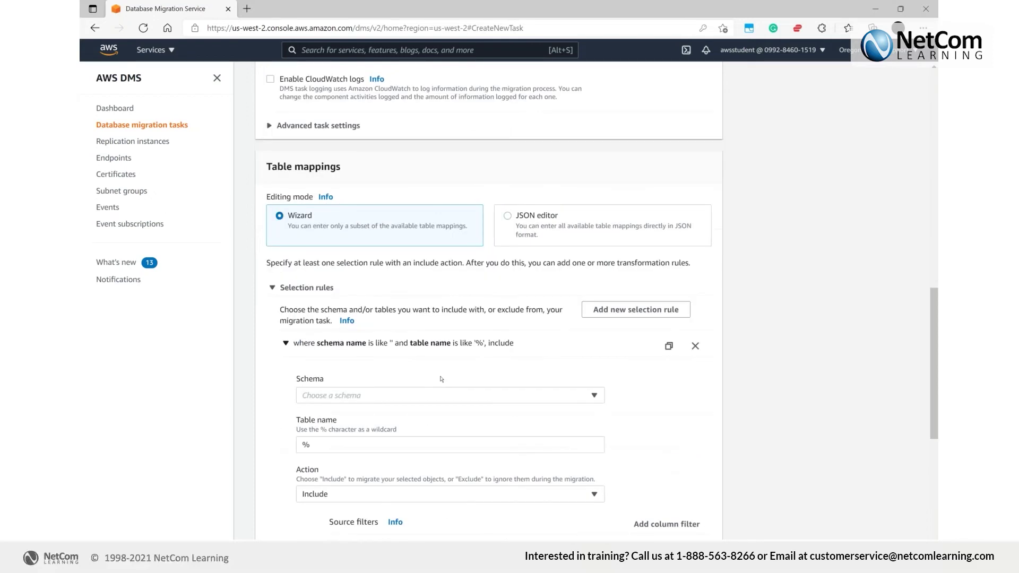
{"action": "left_click", "coordinate": [382, 362]}
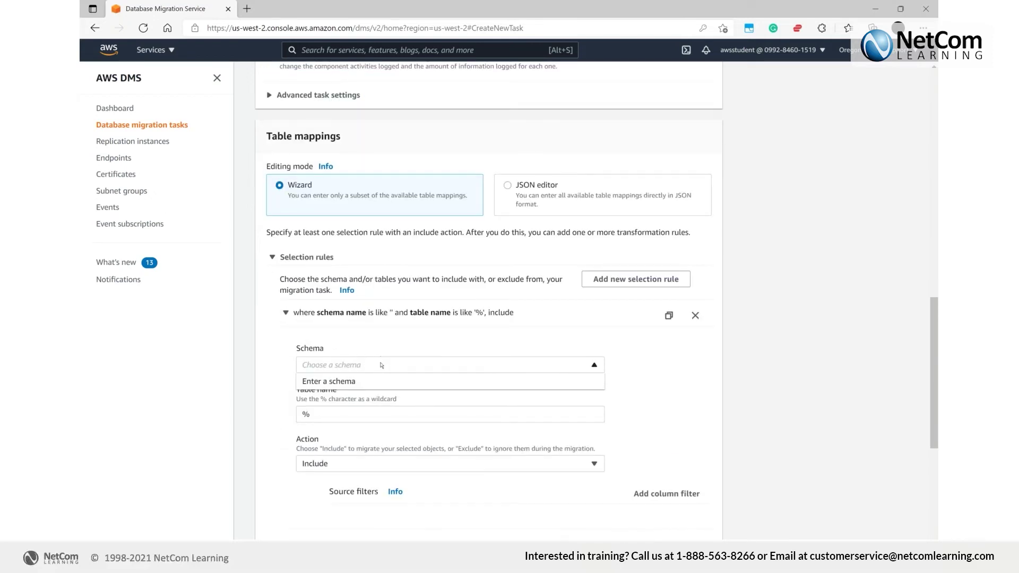
{"action": "left_click", "coordinate": [361, 415]}
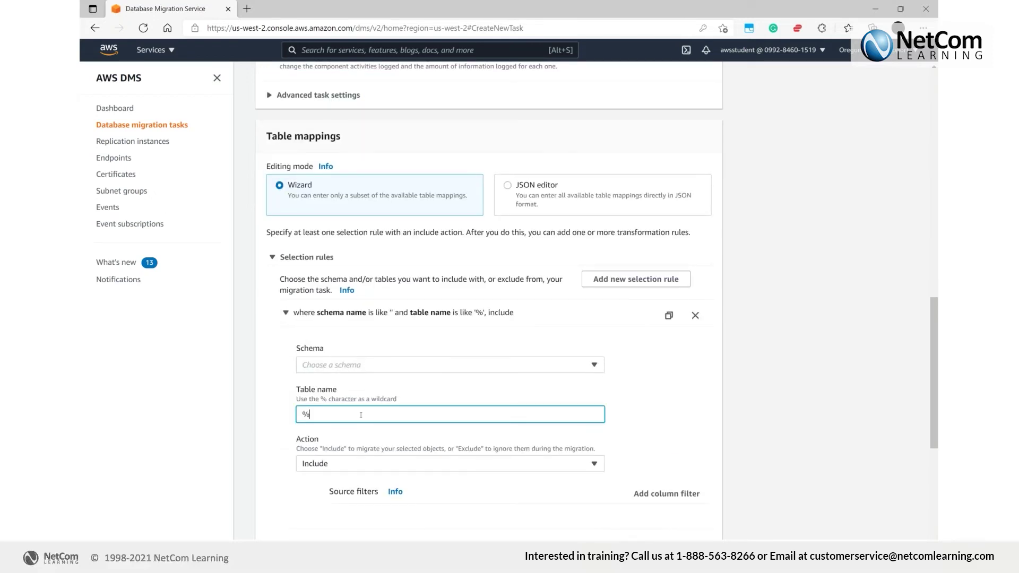
{"action": "left_click", "coordinate": [374, 365]}
{"action": "left_click", "coordinate": [408, 383]}
{"action": "left_click", "coordinate": [370, 414]}
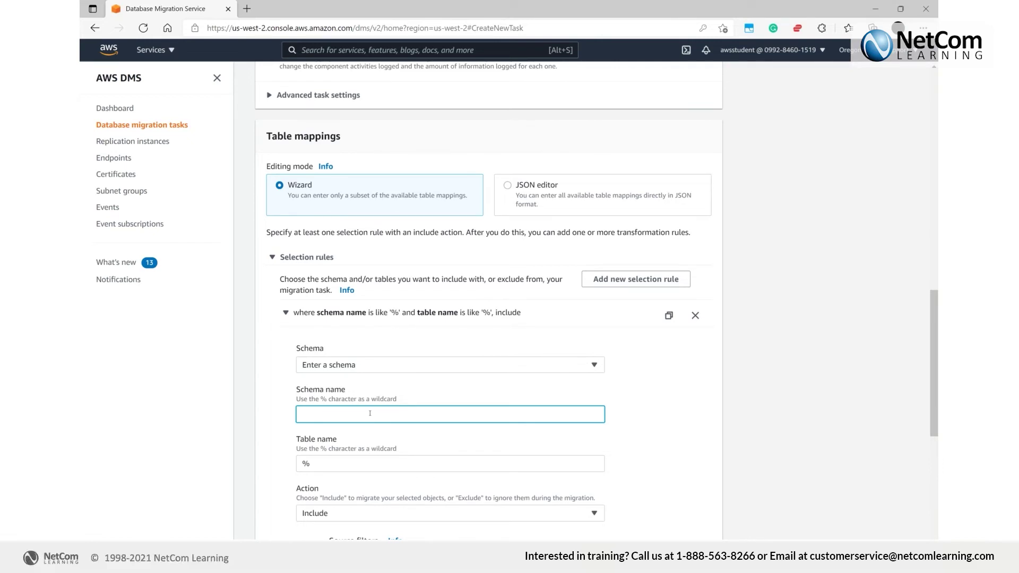
{"action": "type", "text": "delette"}
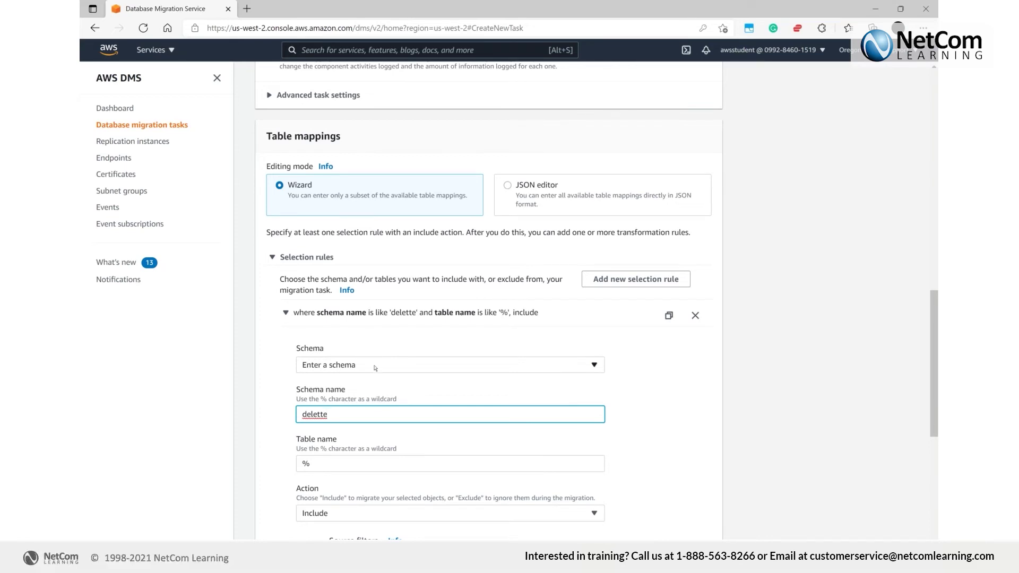
{"action": "scroll", "coordinate": [374, 368], "scroll_direction": "down", "scroll_amount": 1}
{"action": "scroll", "coordinate": [498, 419], "scroll_direction": "down", "scroll_amount": 3}
{"action": "scroll", "coordinate": [497, 418], "scroll_direction": "up", "scroll_amount": 3}
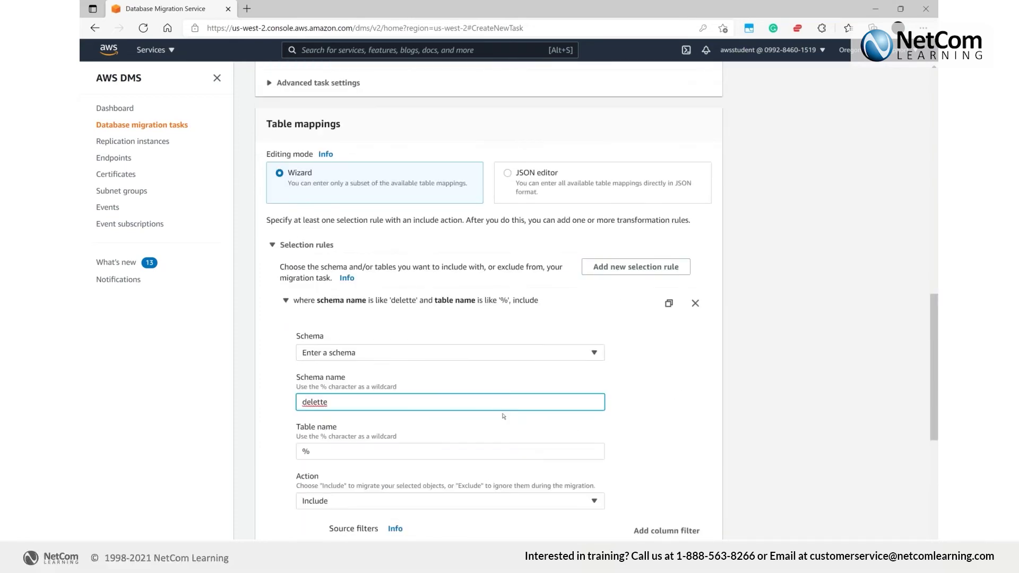
{"action": "scroll", "coordinate": [498, 419], "scroll_direction": "down", "scroll_amount": 4}
{"action": "scroll", "coordinate": [498, 419], "scroll_direction": "up", "scroll_amount": 1}
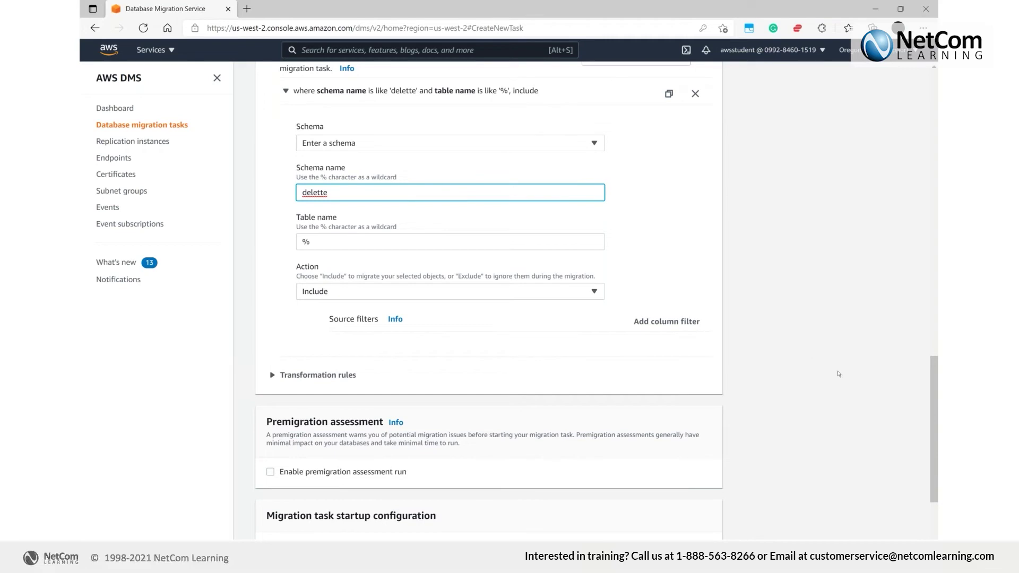
{"action": "scroll", "coordinate": [672, 433], "scroll_direction": "down", "scroll_amount": 3}
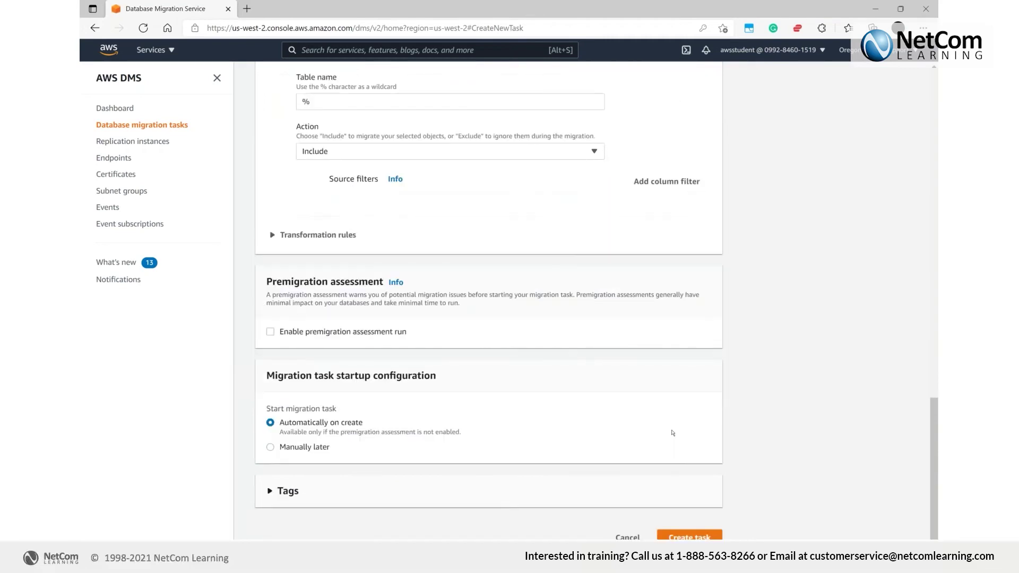
Create the mysqol-aurora full-load task (mysql to aurora) and watch its status move from Creating to Ready
{"action": "left_click", "coordinate": [690, 536]}
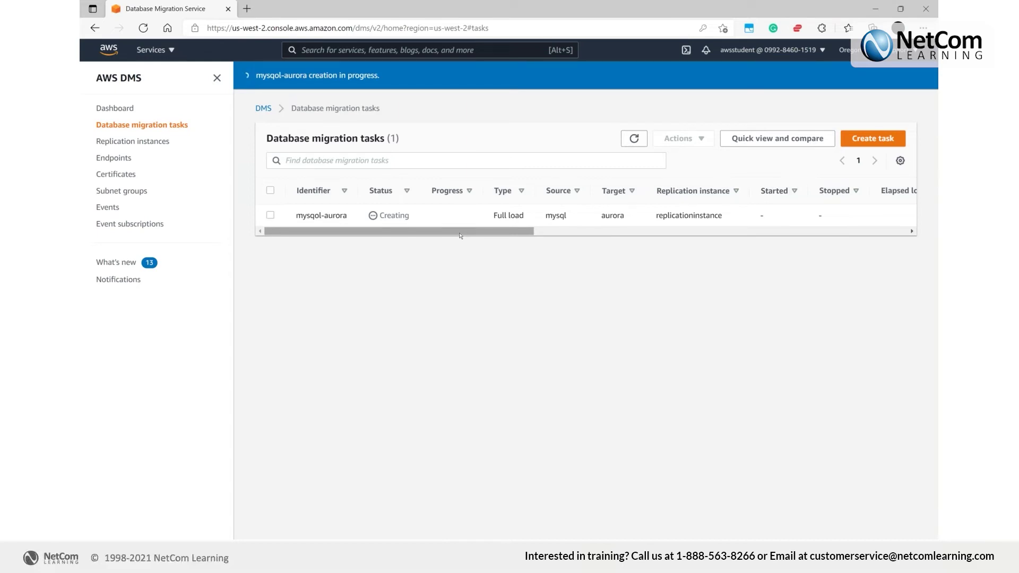
{"action": "scroll", "coordinate": [467, 233], "scroll_direction": "right", "scroll_amount": 2}
{"action": "scroll", "coordinate": [478, 232], "scroll_direction": "left", "scroll_amount": 2}
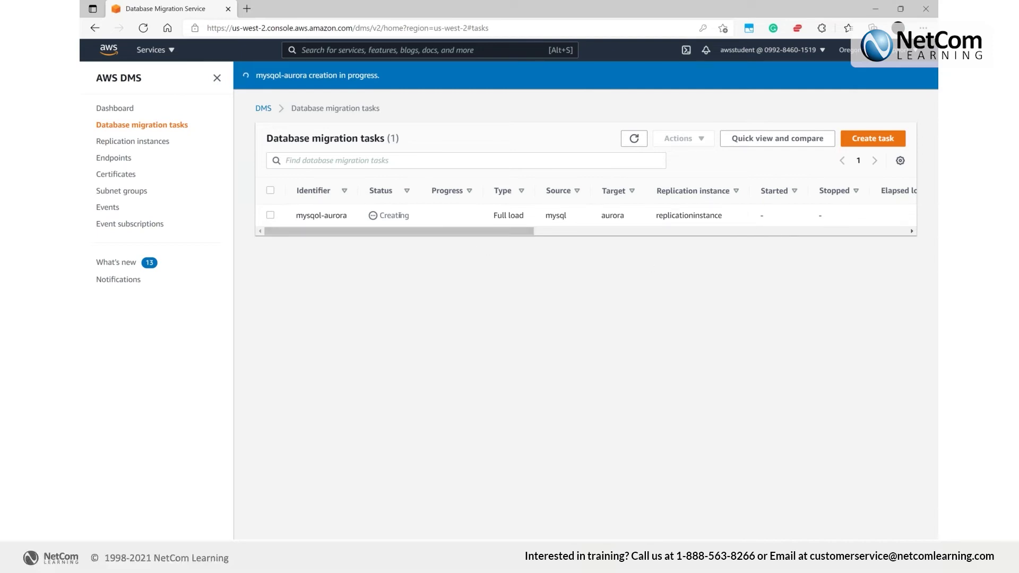
{"action": "double_click", "coordinate": [395, 215]}
{"action": "right_click", "coordinate": [411, 191]}
{"action": "left_click", "coordinate": [419, 335]}
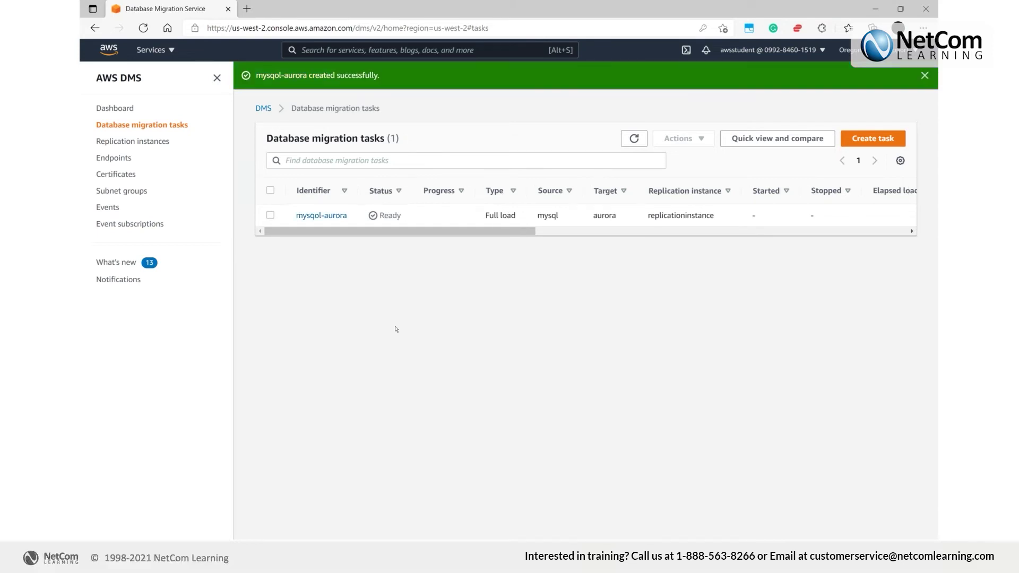
Refresh the task list, open the mysqol-aurora task, and review its Actions menu
{"action": "left_click", "coordinate": [633, 138]}
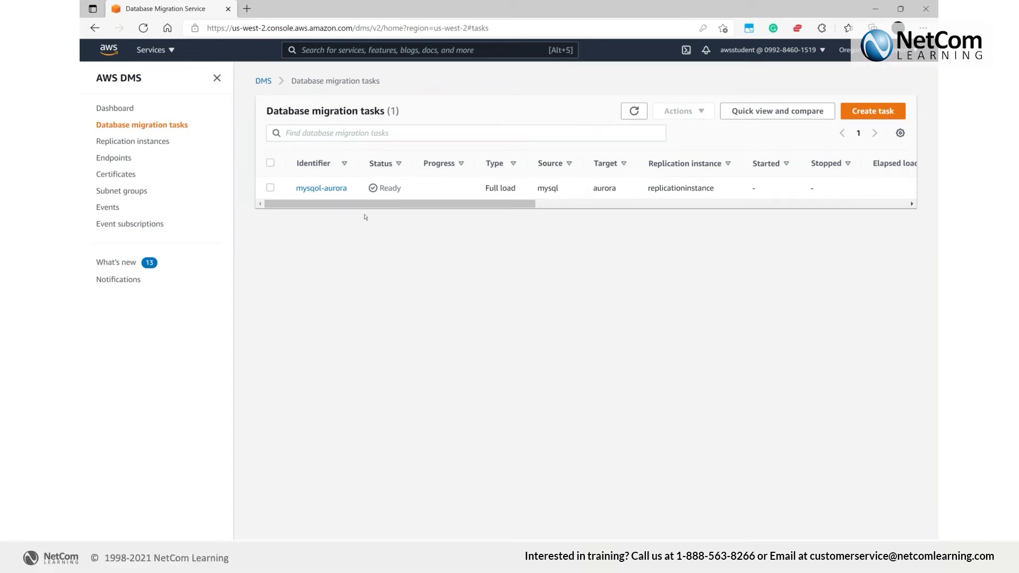
{"action": "left_click", "coordinate": [326, 190]}
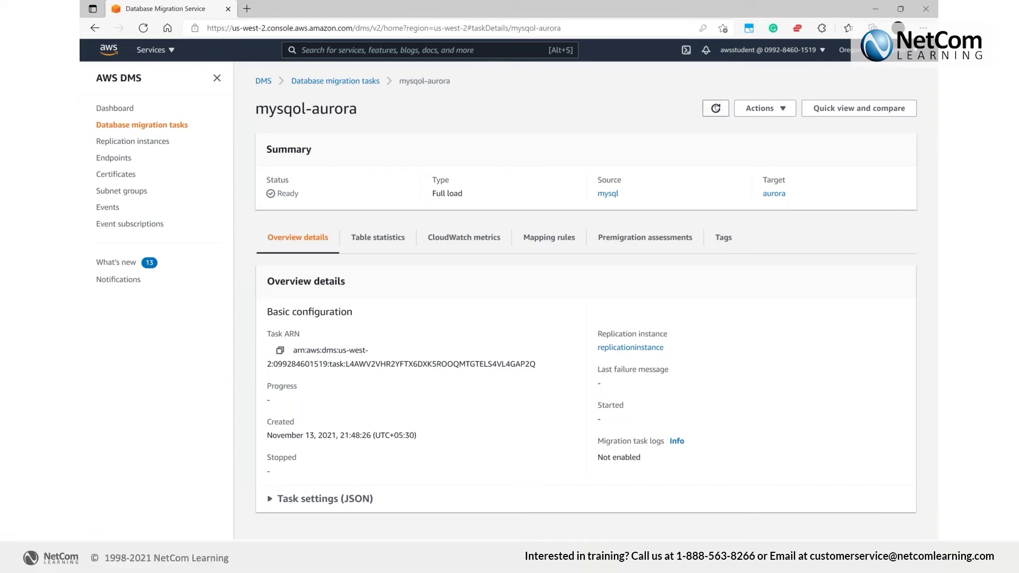
{"action": "left_click", "coordinate": [748, 104]}
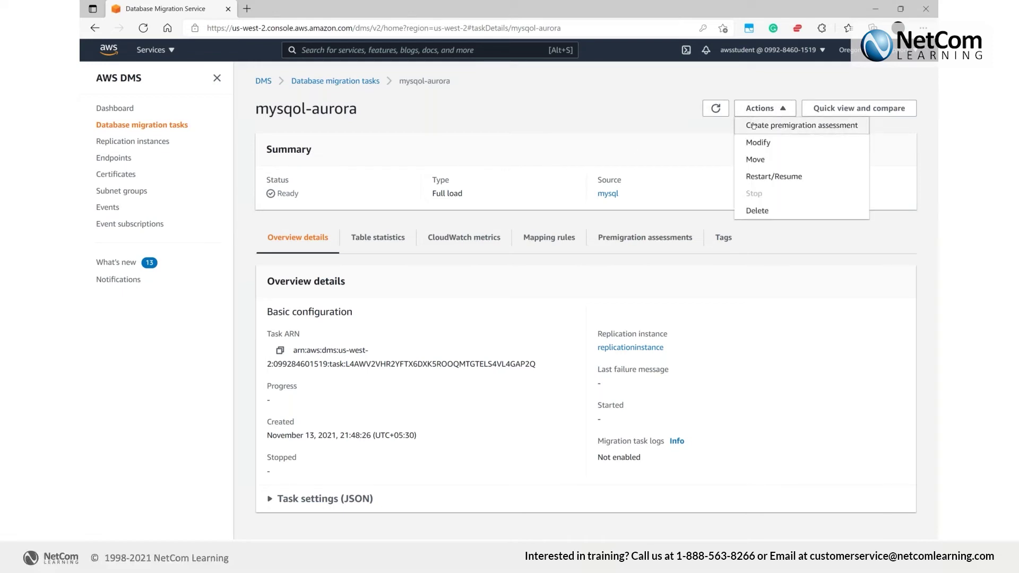
{"action": "left_click", "coordinate": [594, 152]}
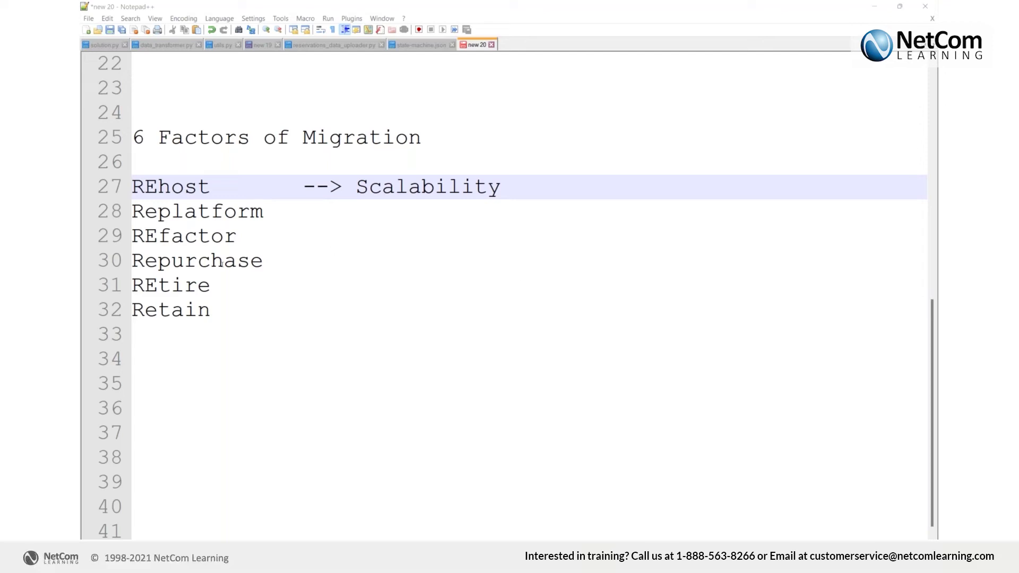
{"action": "double_click", "coordinate": [197, 260]}
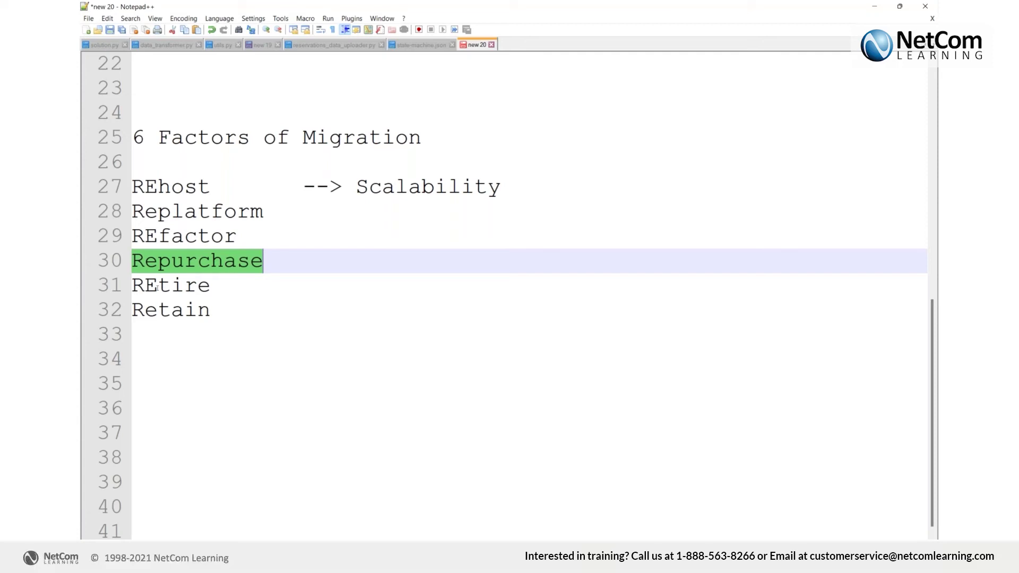
{"action": "double_click", "coordinate": [157, 287]}
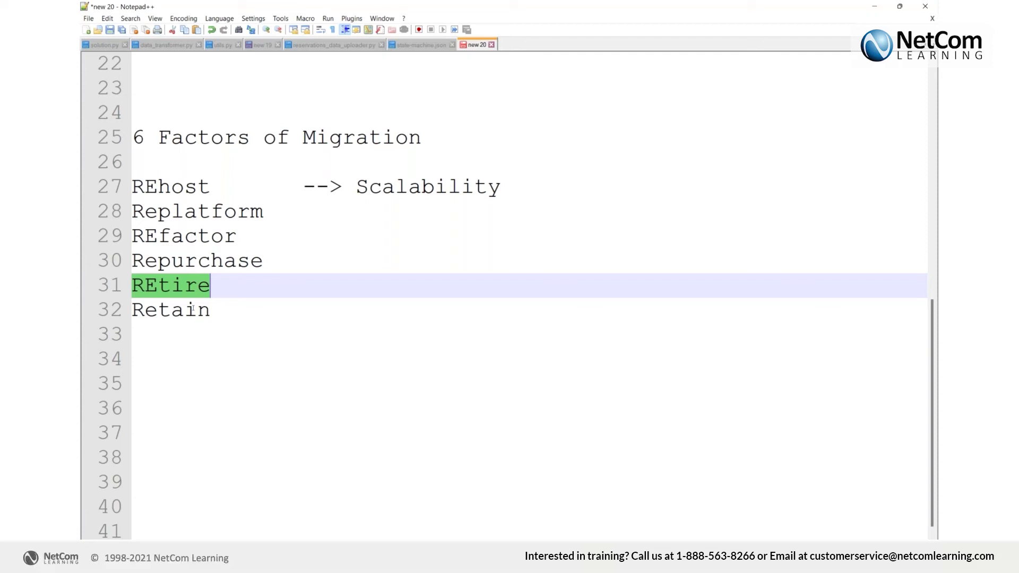
{"action": "double_click", "coordinate": [193, 308]}
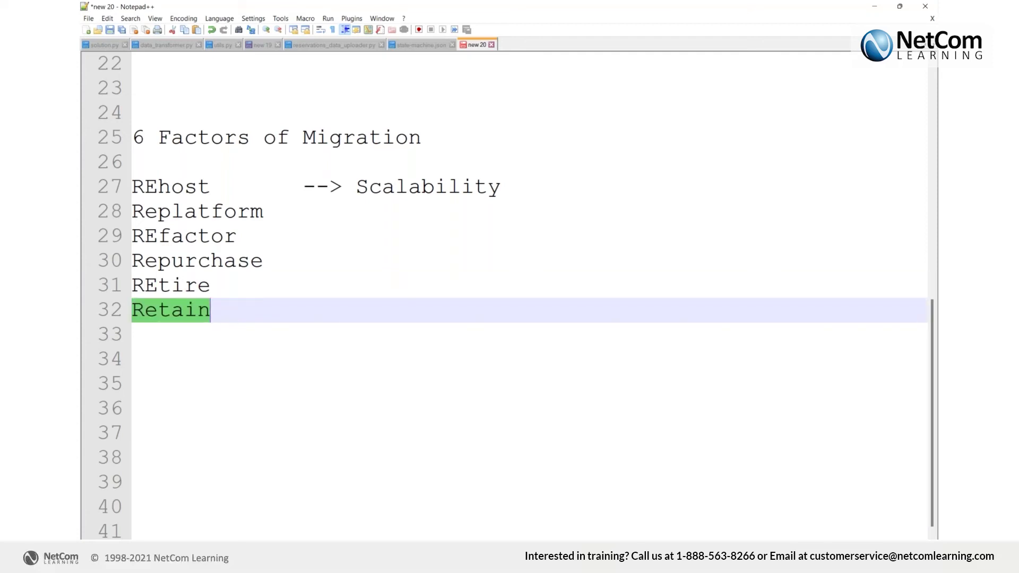
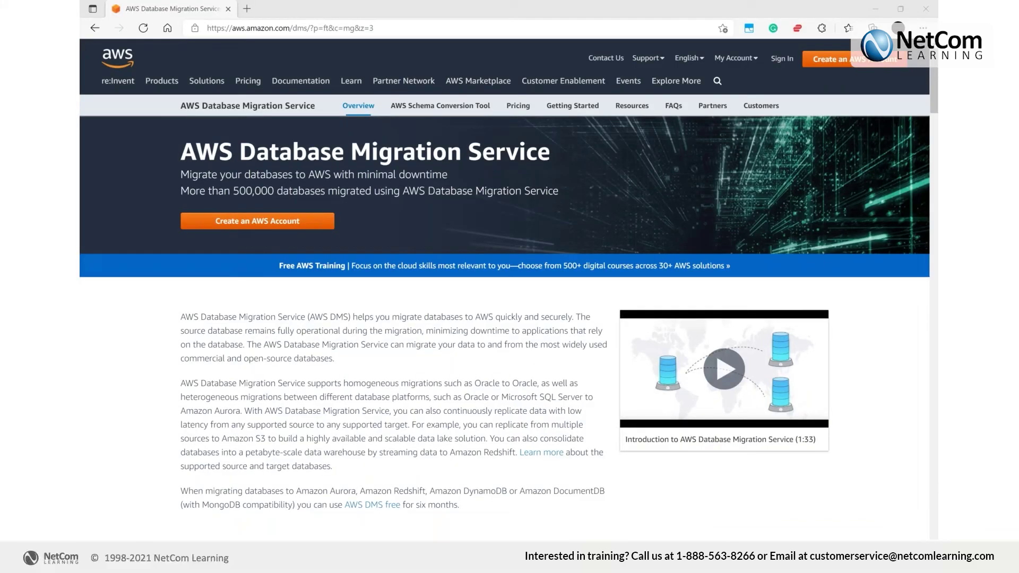
Search Google for 'aws efsf' and open the Amazon EFS result on aws.amazon.com
{"action": "left_click", "coordinate": [343, 28]}
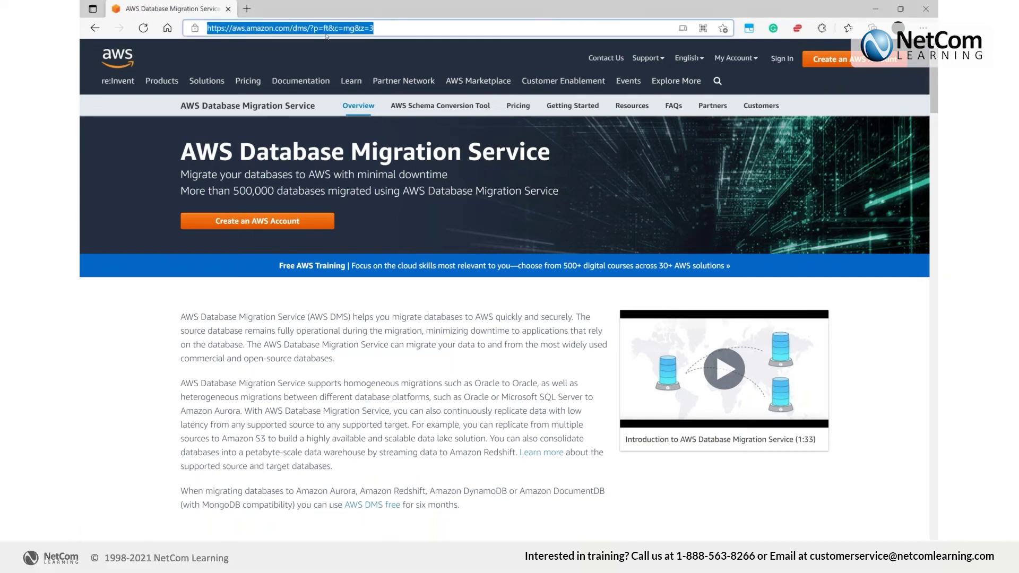
{"action": "type", "text": "aws"}
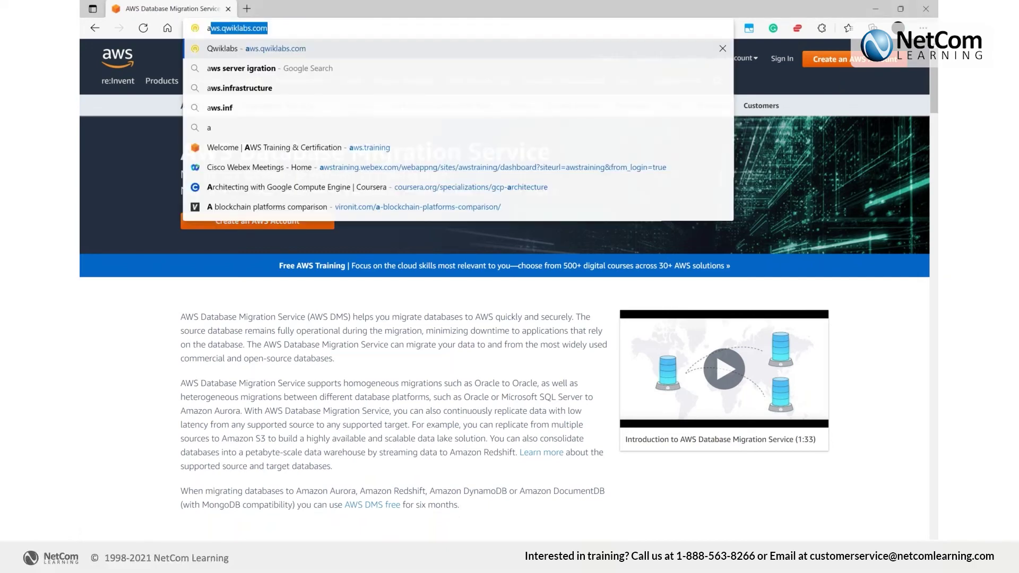
{"action": "type", "text": " efsf"}
{"action": "key", "text": "Return"}
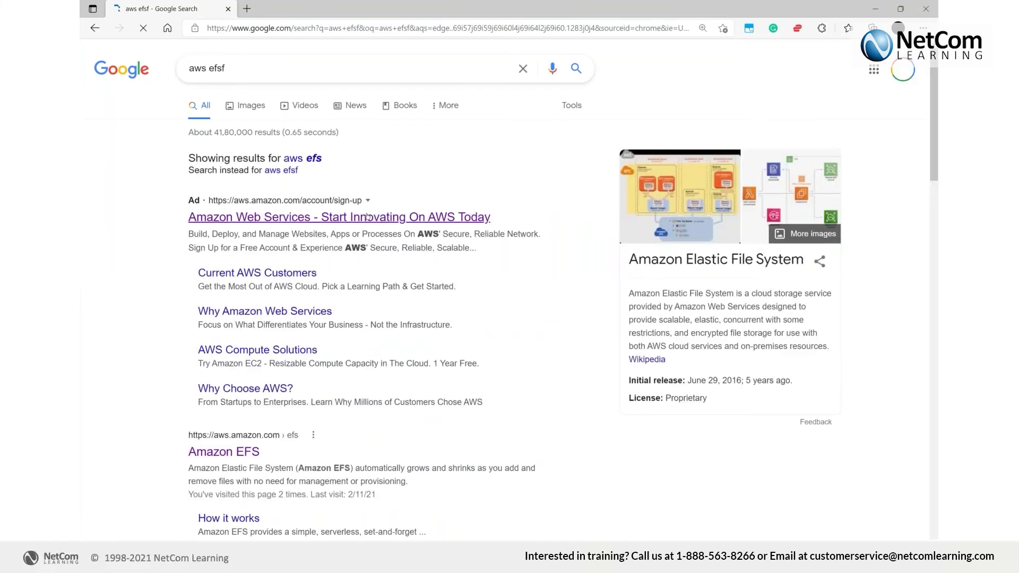
{"action": "scroll", "coordinate": [234, 319], "scroll_direction": "down", "scroll_amount": 3}
{"action": "left_click", "coordinate": [223, 291]}
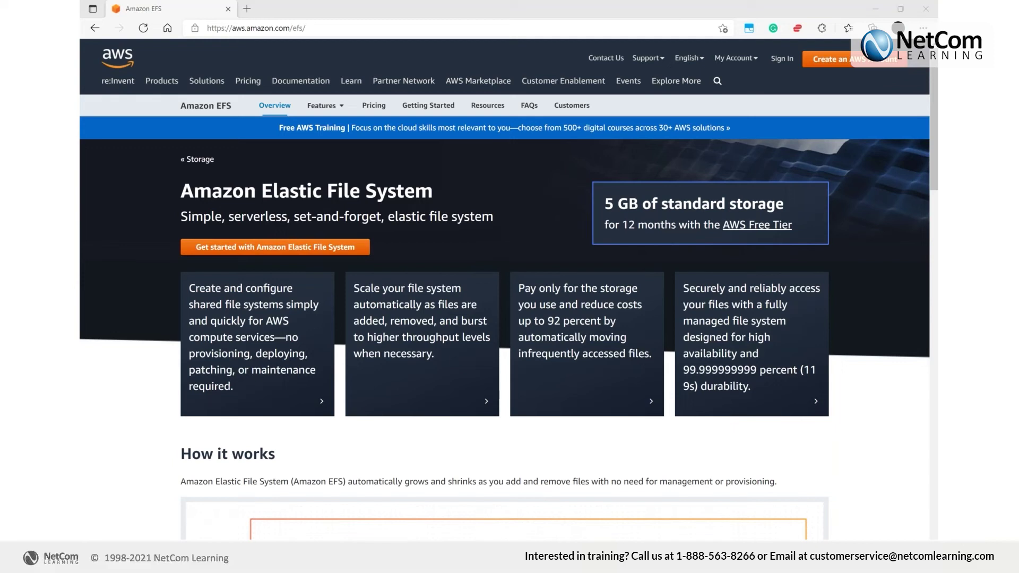
In a new tab, search 'ebs' and open the High-Performance Block Storage – Amazon EBS result
{"action": "left_click", "coordinate": [255, 10]}
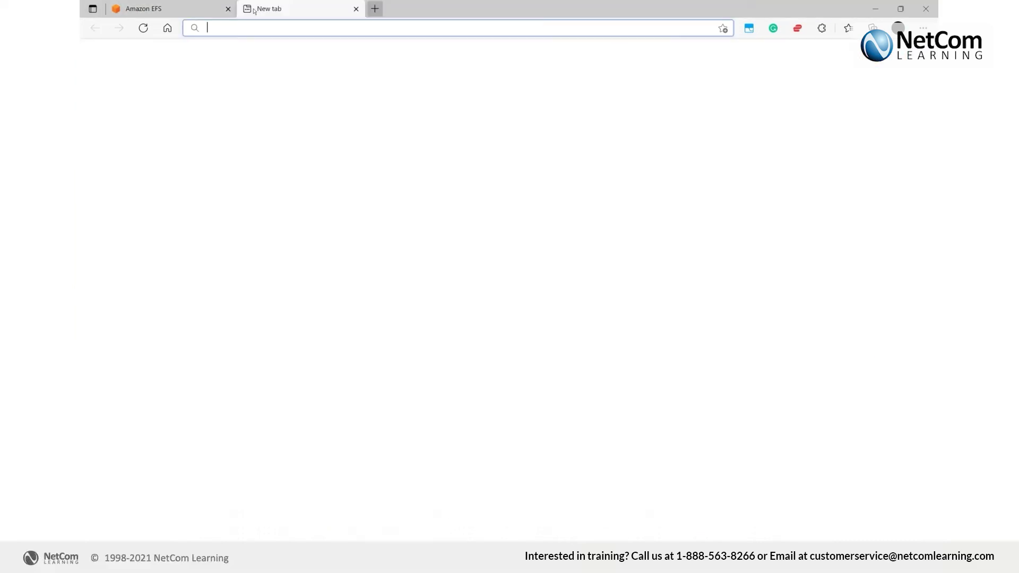
{"action": "type", "text": "ebs"}
{"action": "key", "text": "Return"}
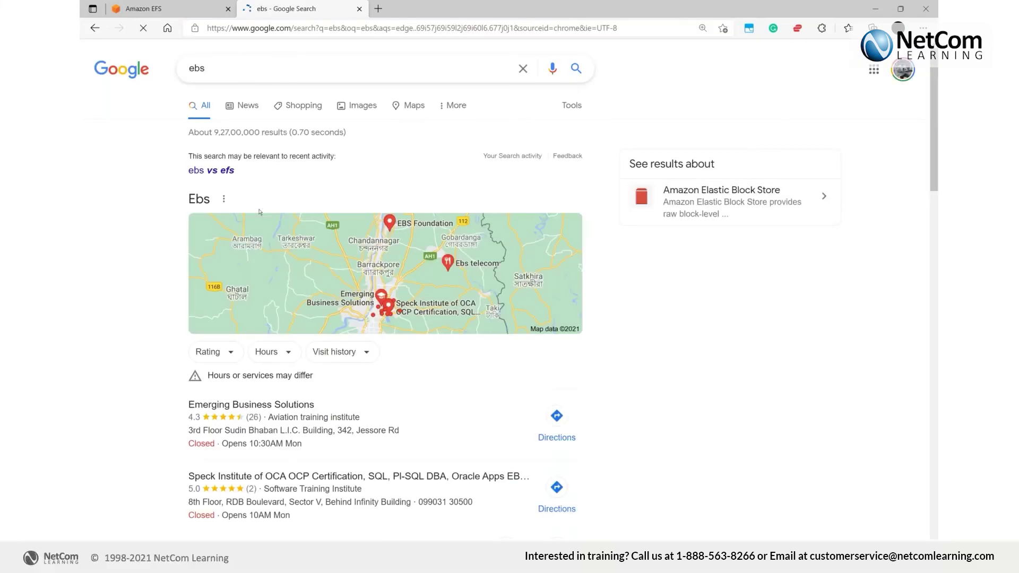
{"action": "scroll", "coordinate": [259, 212], "scroll_direction": "down", "scroll_amount": 6}
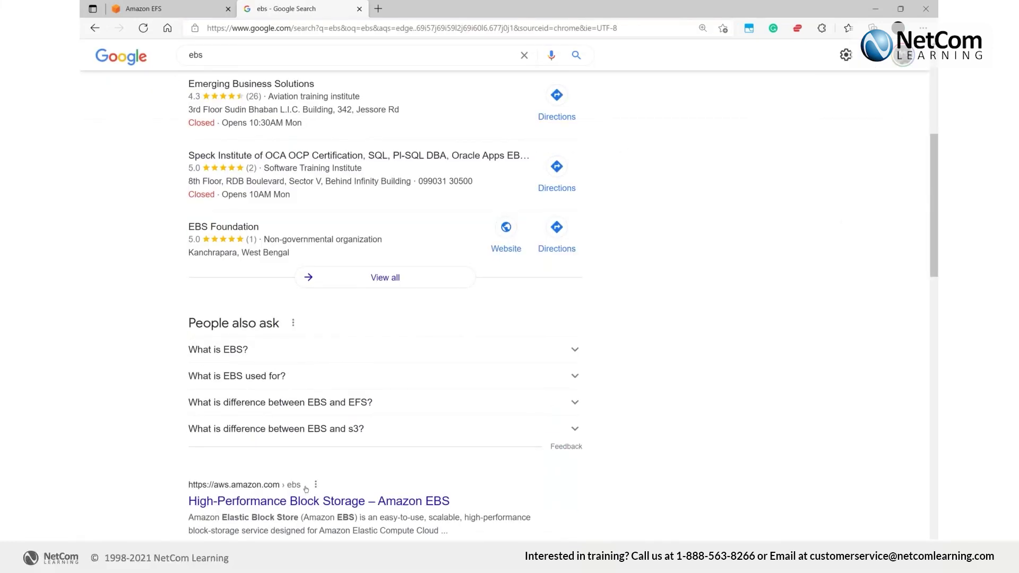
{"action": "left_click", "coordinate": [303, 502]}
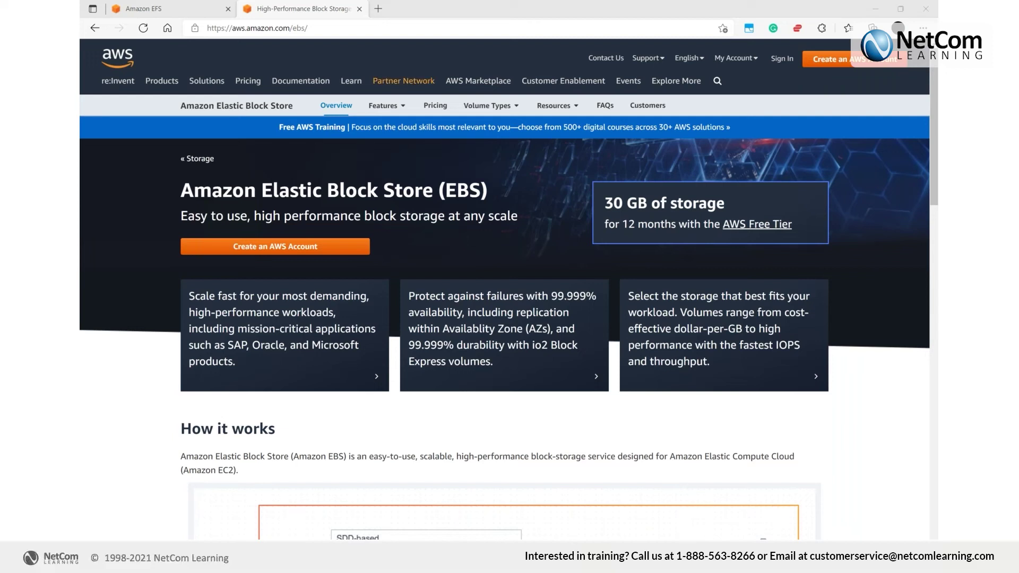
Switch back to the Amazon EFS tab
{"action": "left_click", "coordinate": [185, 13]}
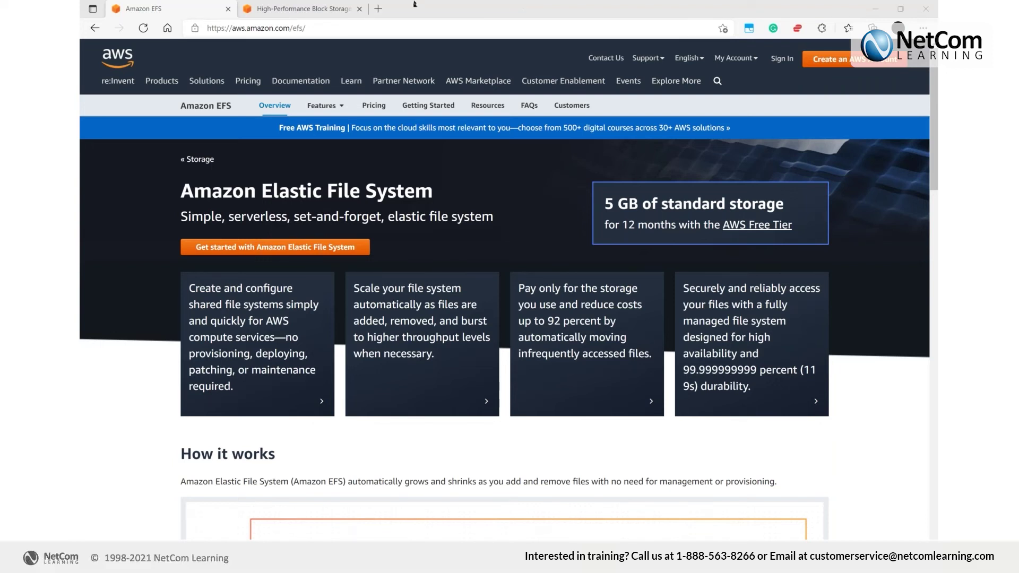
In a third new tab, search for 'aws s3'
{"action": "left_click", "coordinate": [378, 9]}
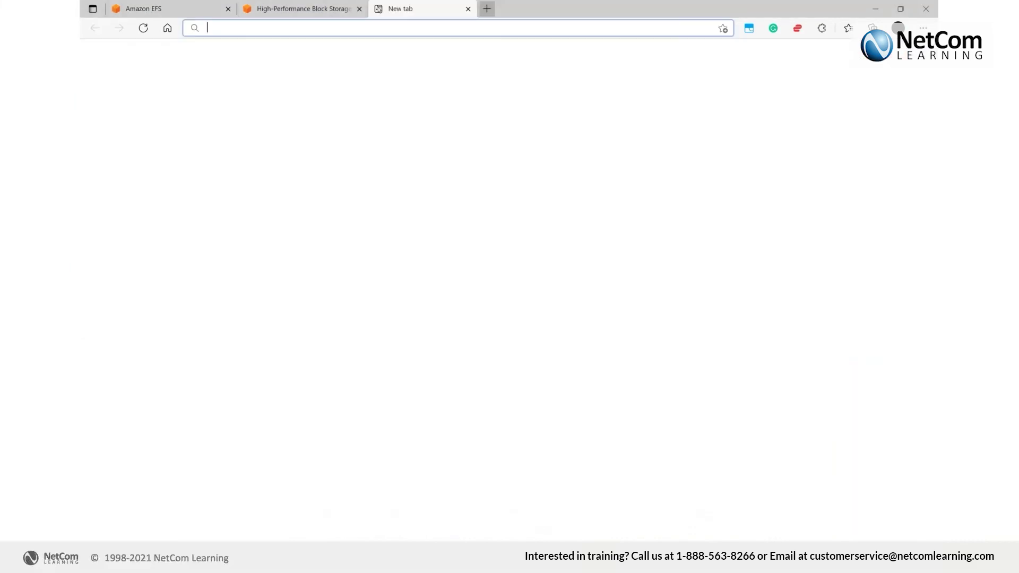
{"action": "type", "text": "aws s3"}
{"action": "key", "text": "Return"}
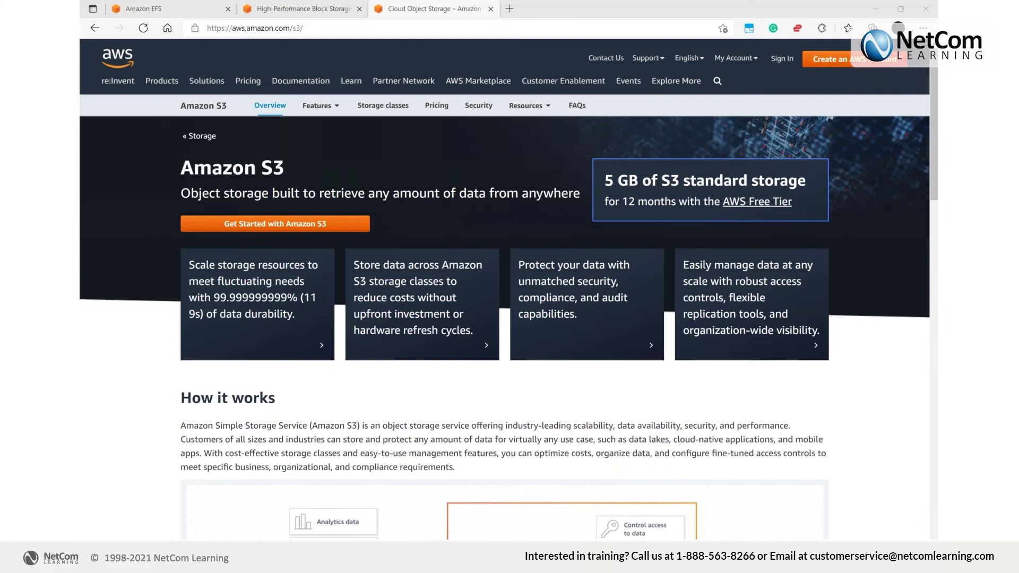
Search 'aws storage gate' from the address bar and bring up the AWS Storage Gateway page
{"action": "left_click", "coordinate": [420, 29]}
{"action": "type", "text": "a"}
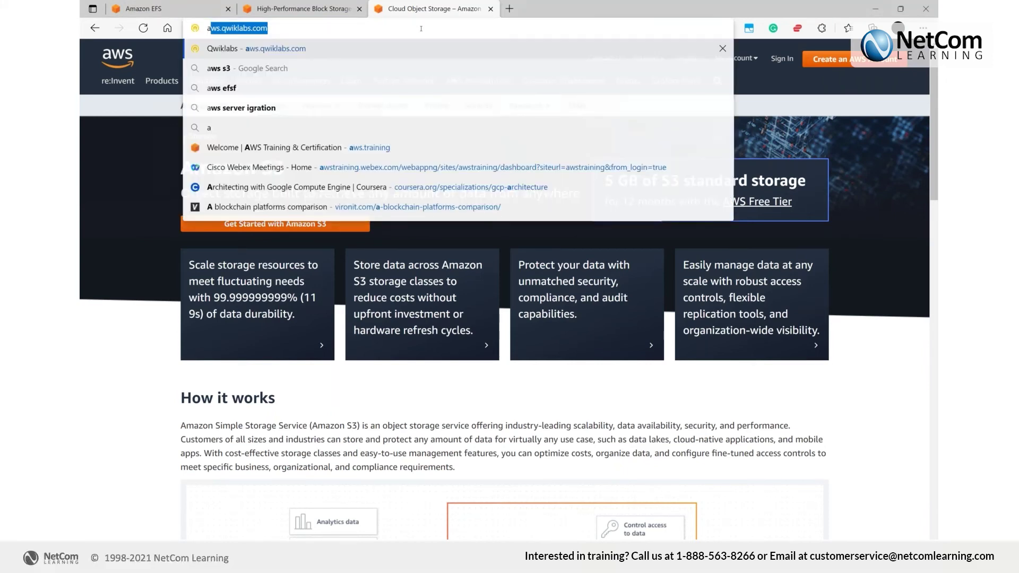
{"action": "type", "text": "ws storage gate"}
{"action": "key", "text": "Return"}
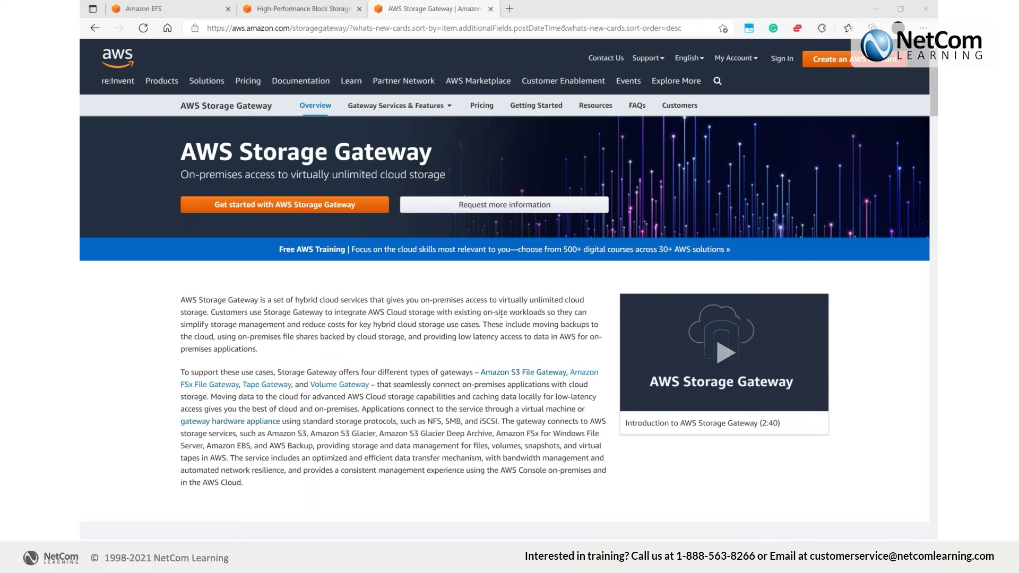
{"action": "scroll", "coordinate": [502, 315], "scroll_direction": "down", "scroll_amount": 1}
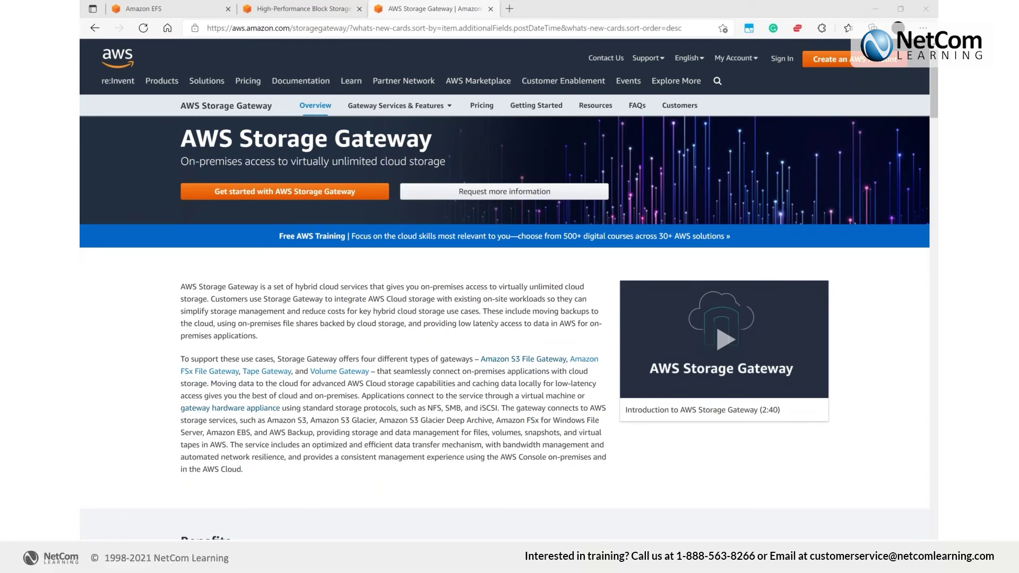
Scroll the Storage Gateway page past the intro video to the How it Works diagram
{"action": "scroll", "coordinate": [492, 324], "scroll_direction": "down", "scroll_amount": 10}
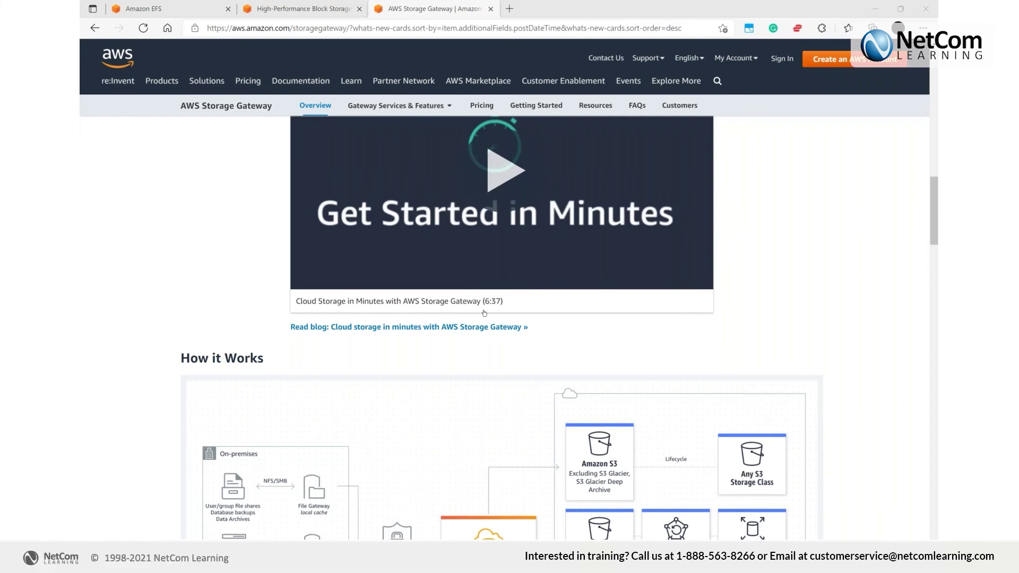
{"action": "scroll", "coordinate": [484, 313], "scroll_direction": "down", "scroll_amount": 3}
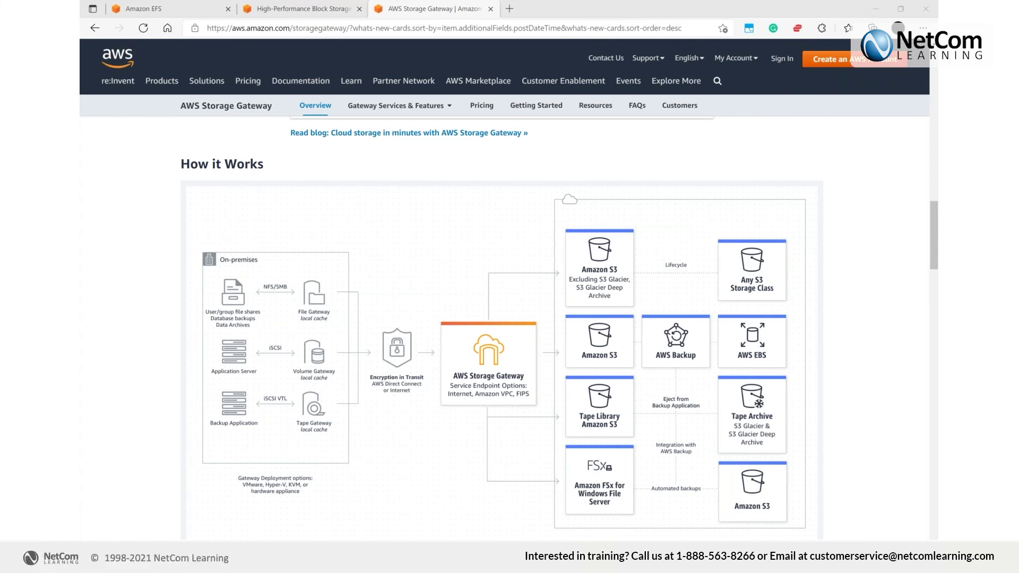
Search 'datasync aws' and open the aws.amazon.com/datasync page, then begin a new address
{"action": "key", "text": "ctrl+l"}
{"action": "type", "text": "d"}
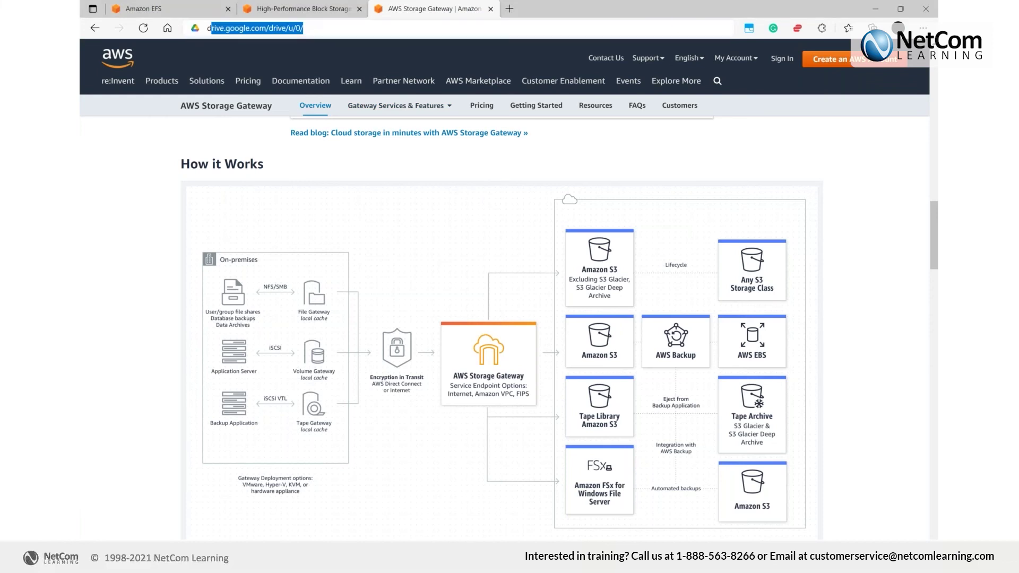
{"action": "type", "text": "atasync aws"}
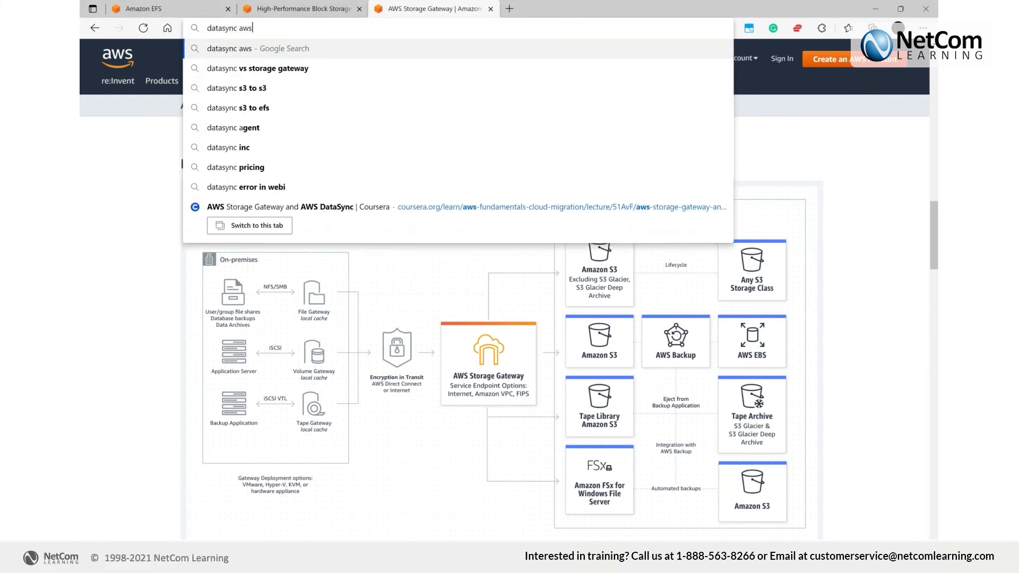
{"action": "key", "text": "Return"}
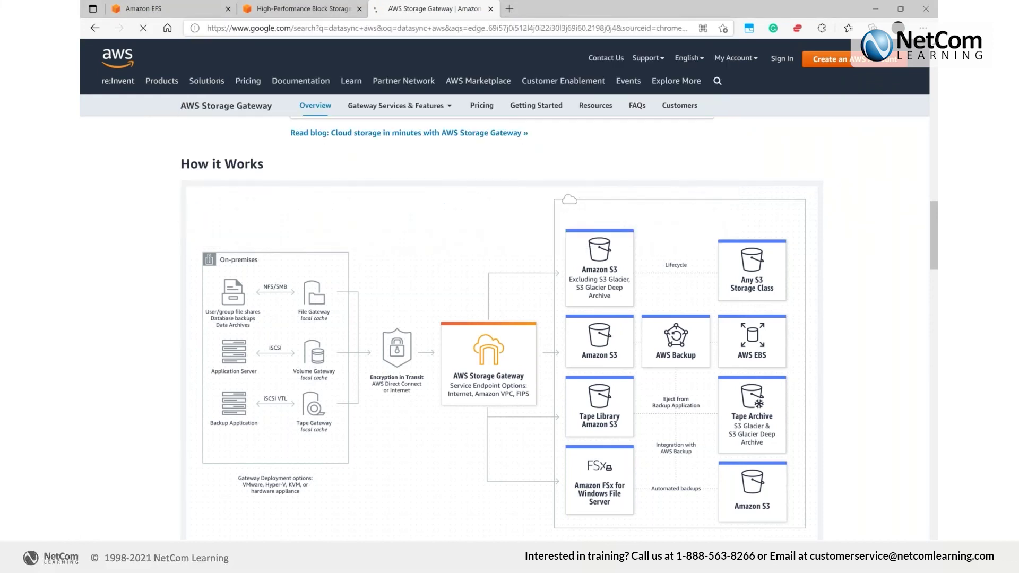
{"action": "left_click", "coordinate": [265, 215]}
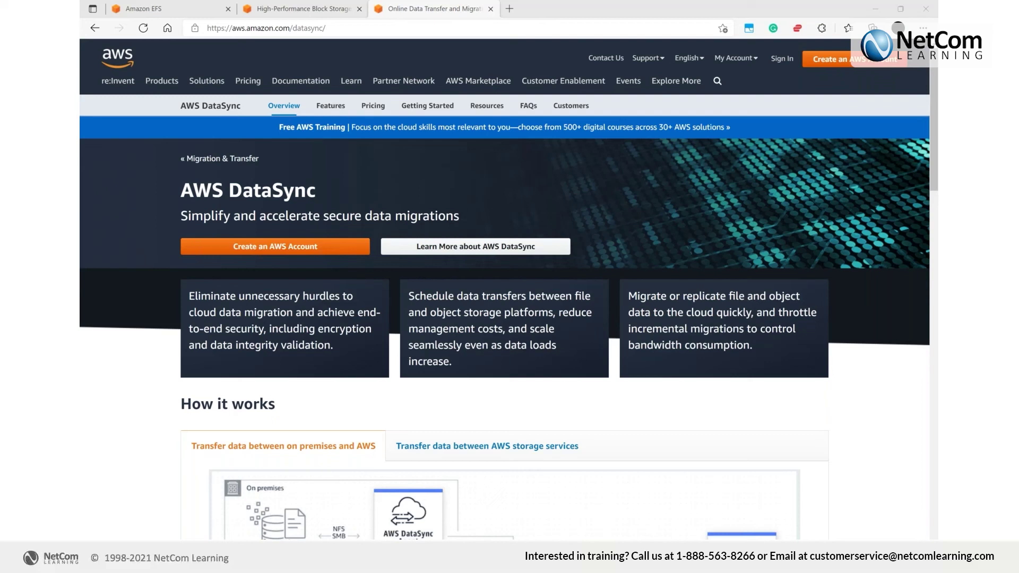
{"action": "left_click", "coordinate": [478, 29]}
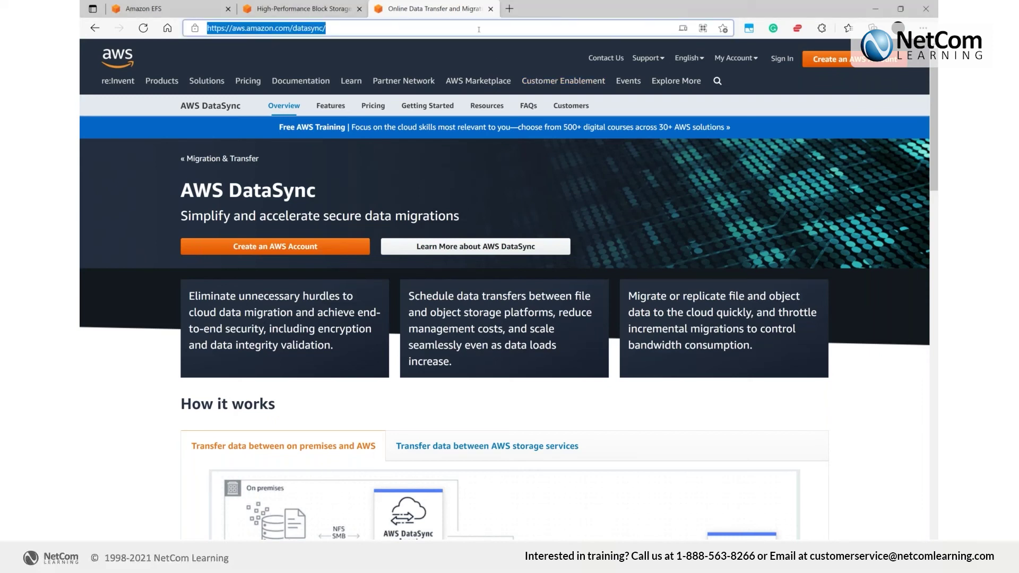
{"action": "type", "text": "c"}
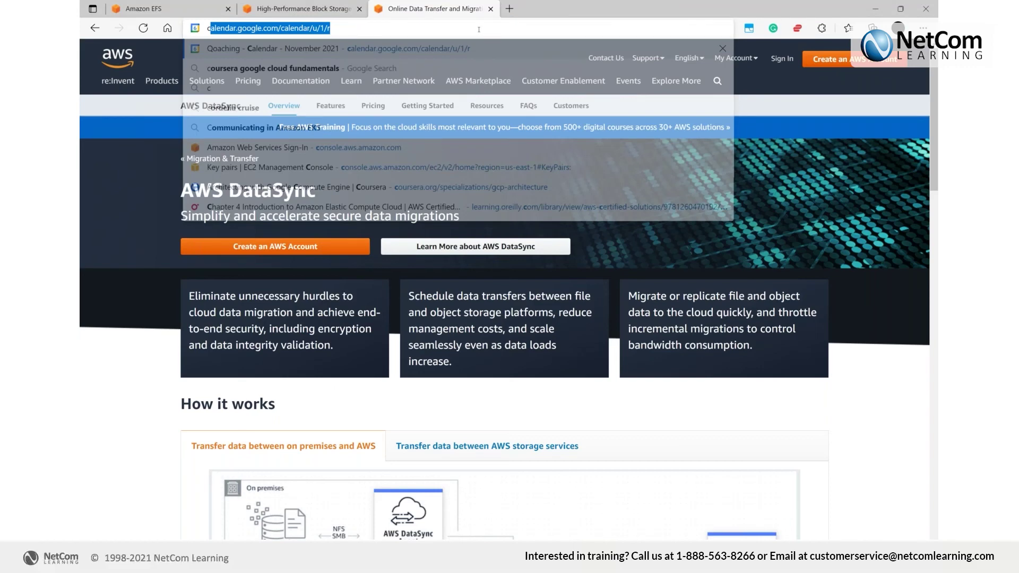
Search Google for 'cloud endure' and scroll through the results showing the cloudendure.com site
{"action": "type", "text": "loud endure"}
{"action": "key", "text": "Return"}
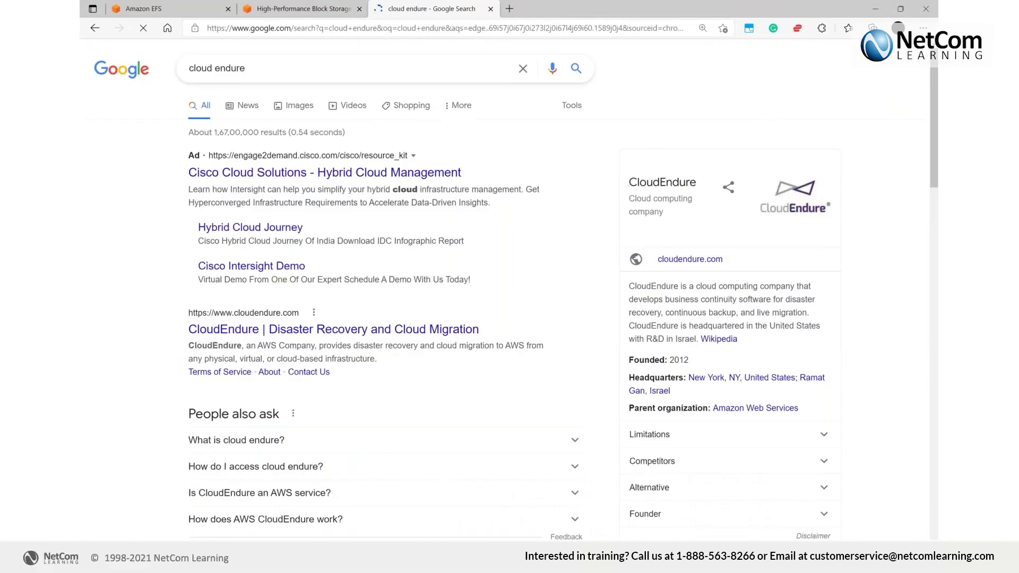
{"action": "scroll", "coordinate": [325, 177], "scroll_direction": "down", "scroll_amount": 3}
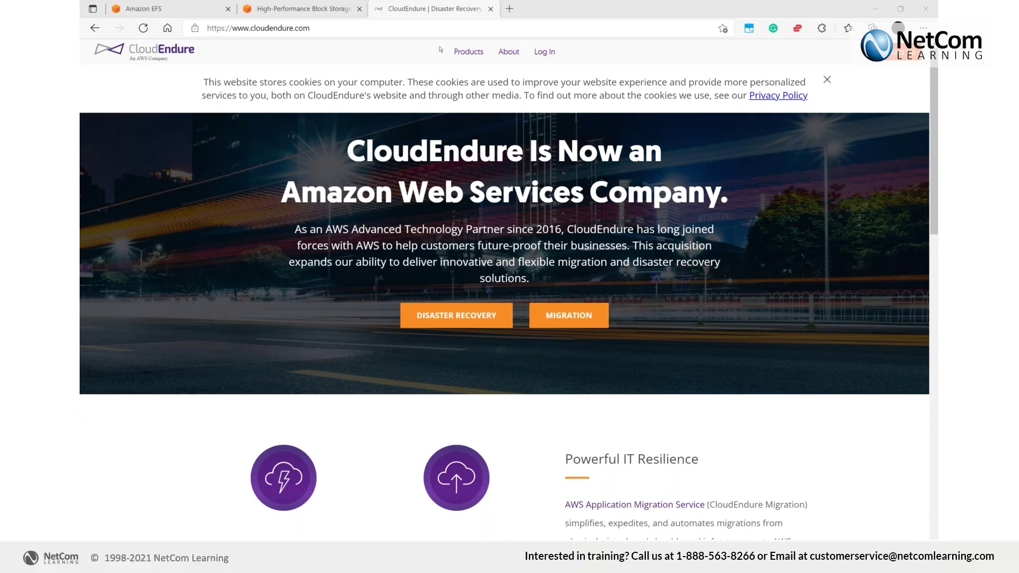
Replace the CloudEndure address with a search for 'aws map' and open aws.amazon.com/migration-acceleration-program
{"action": "double_click", "coordinate": [434, 26]}
{"action": "left_click", "coordinate": [434, 26]}
{"action": "type", "text": "aws m"}
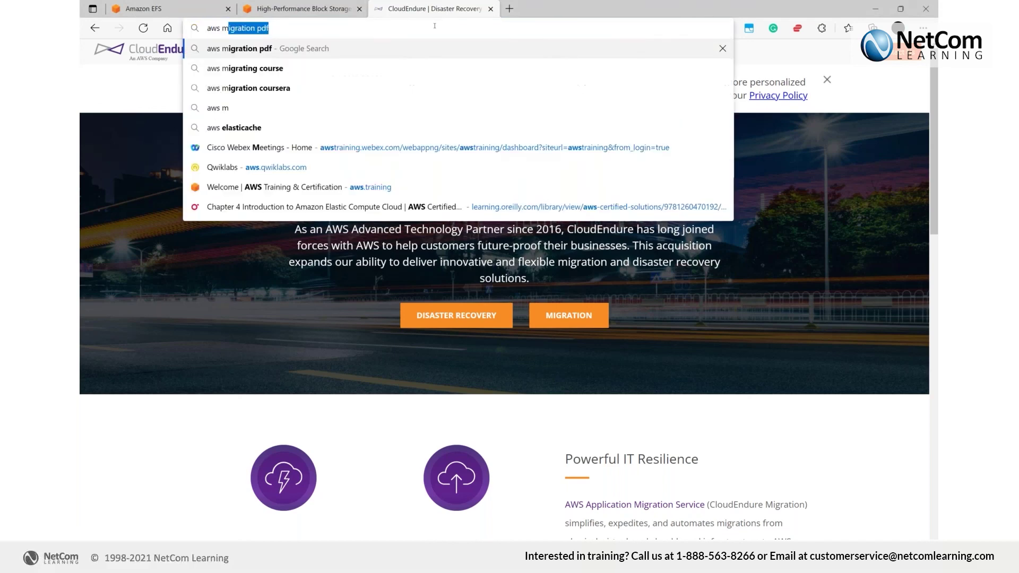
{"action": "type", "text": "ap"}
{"action": "key", "text": "Return"}
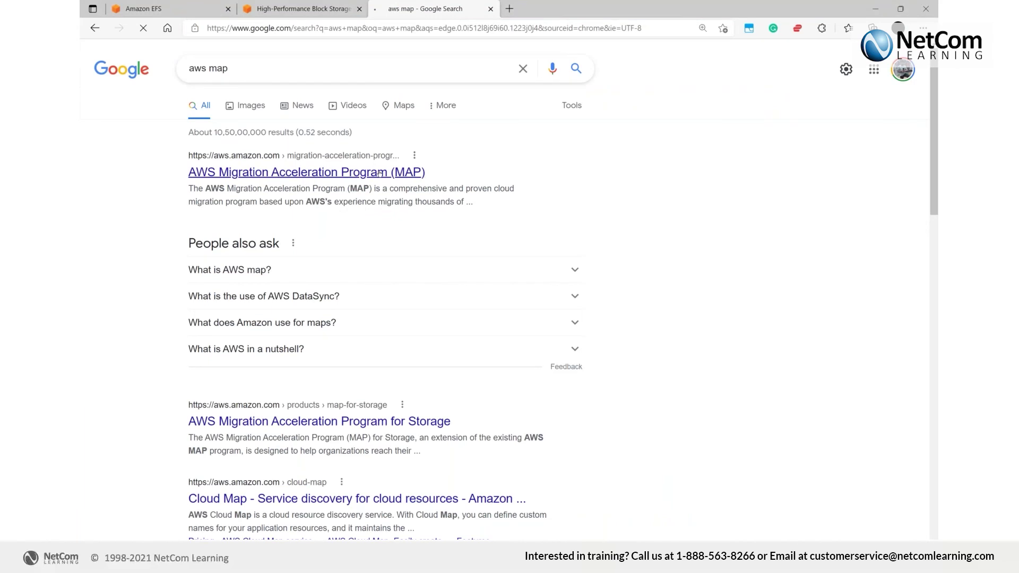
{"action": "left_click", "coordinate": [380, 174]}
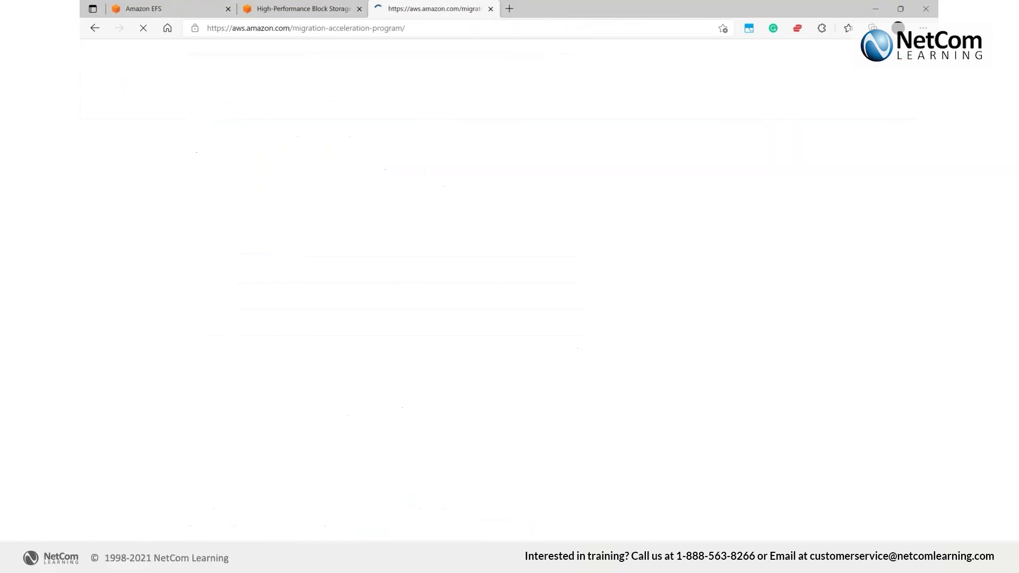